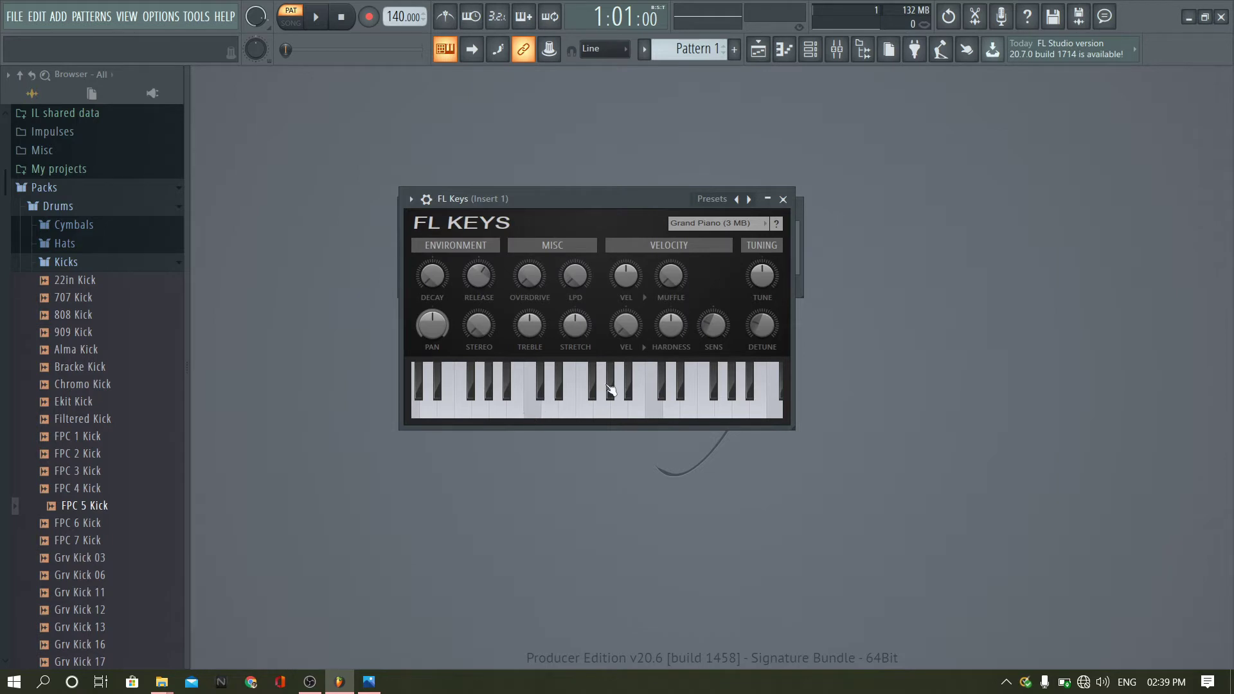
- Play every white and black note of the middle octave on the FL Keys keyboard, from C up to B
{"action": "left_click", "coordinate": [540, 415]}
{"action": "left_click", "coordinate": [541, 395]}
{"action": "left_click", "coordinate": [556, 412]}
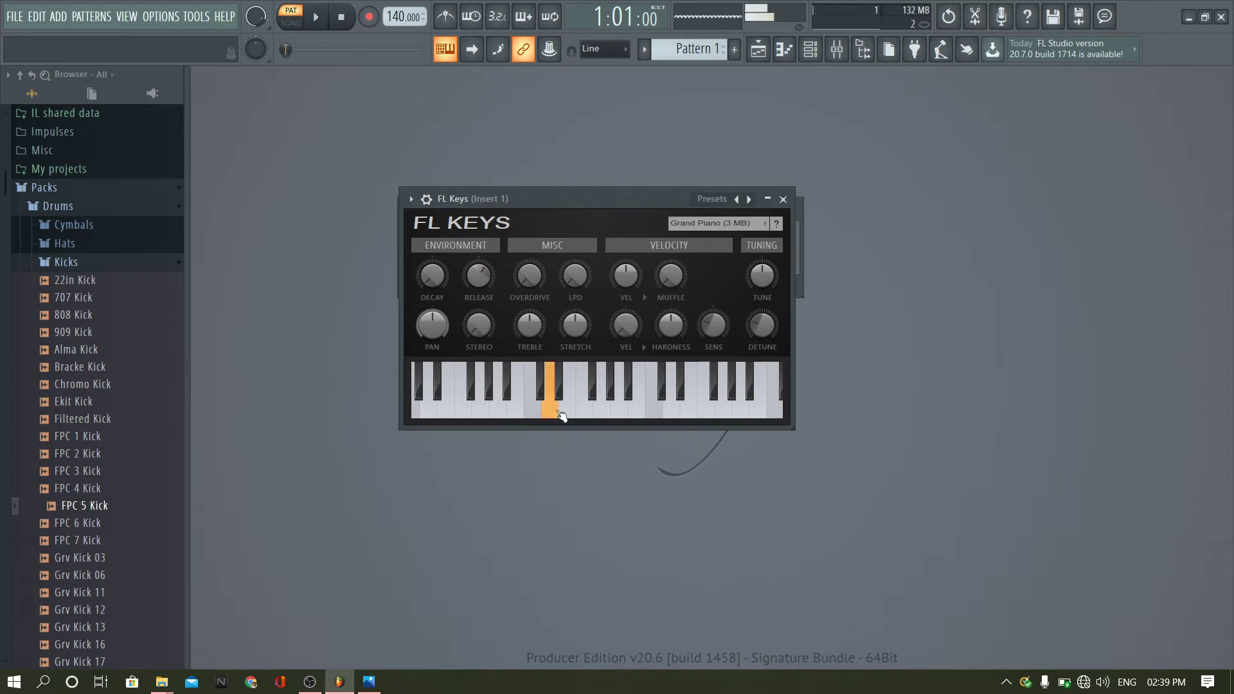
{"action": "left_click", "coordinate": [557, 397]}
{"action": "left_click", "coordinate": [570, 417]}
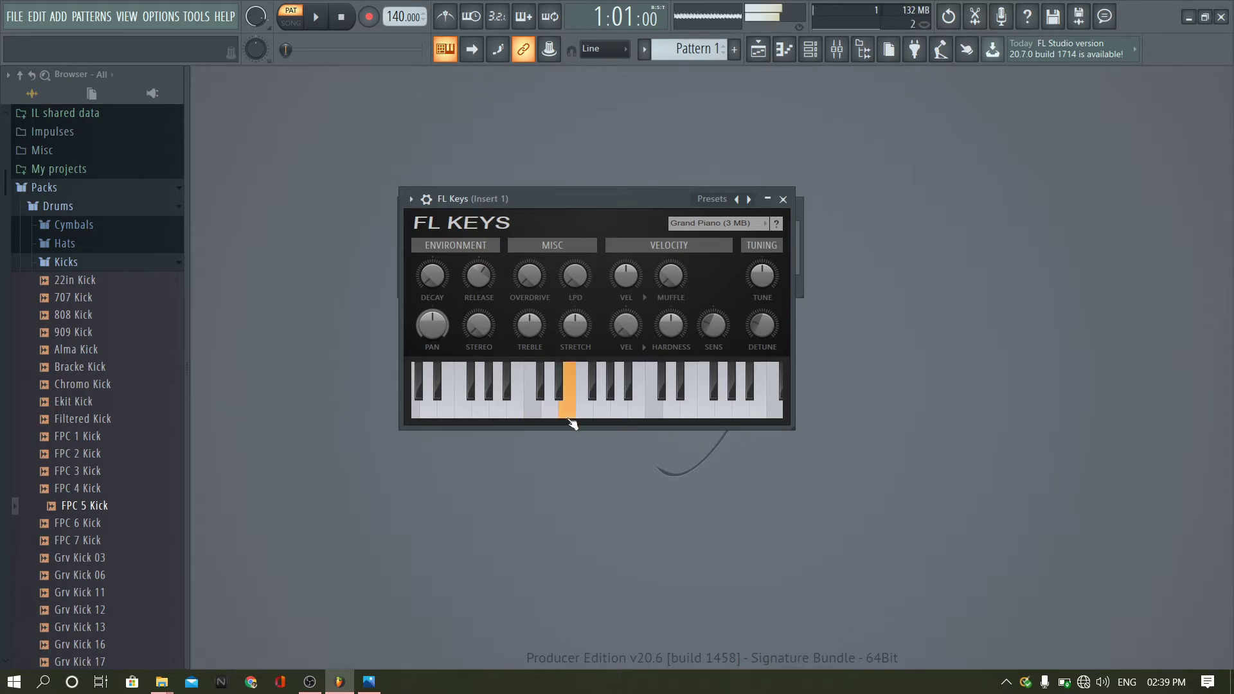
{"action": "left_click", "coordinate": [584, 411]}
{"action": "left_click", "coordinate": [593, 396]}
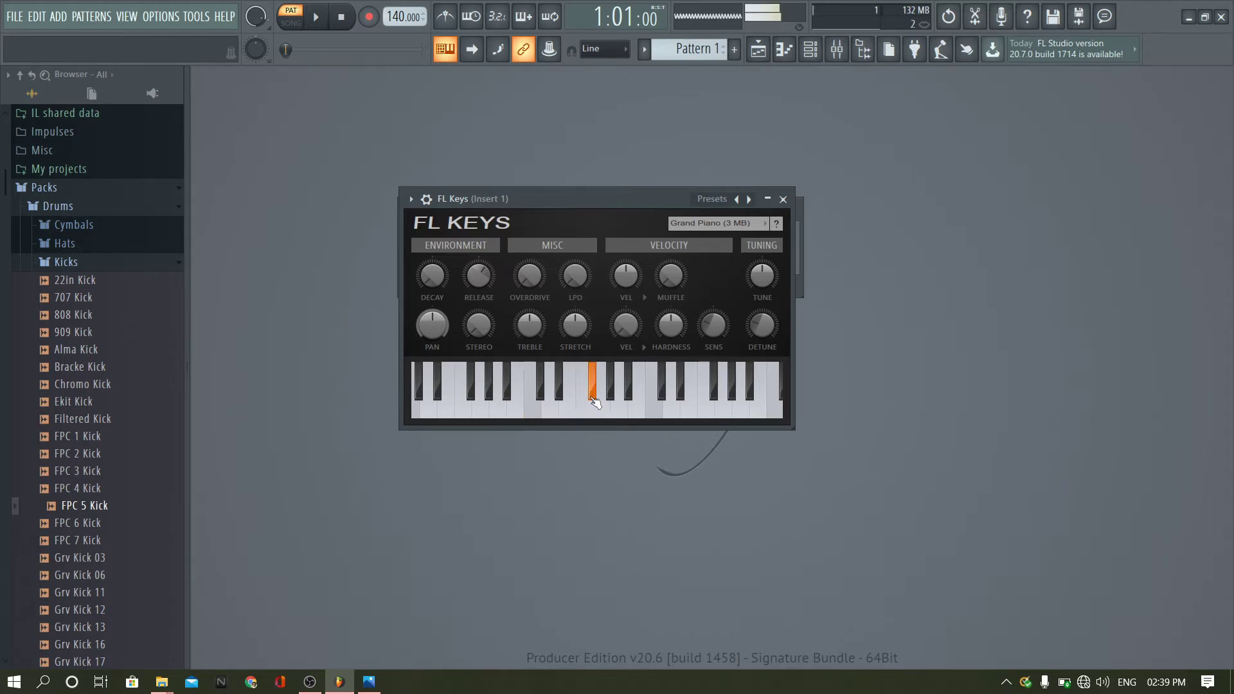
{"action": "left_click", "coordinate": [602, 411]}
{"action": "left_click", "coordinate": [611, 395]}
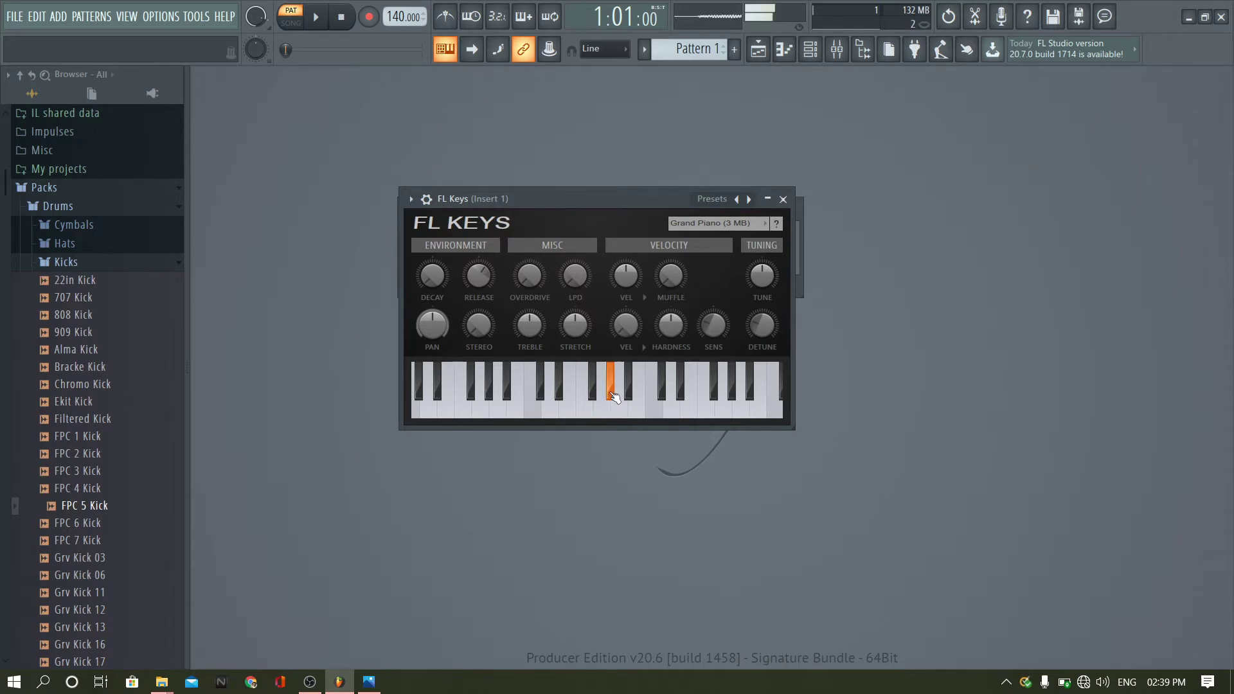
{"action": "left_click", "coordinate": [621, 406]}
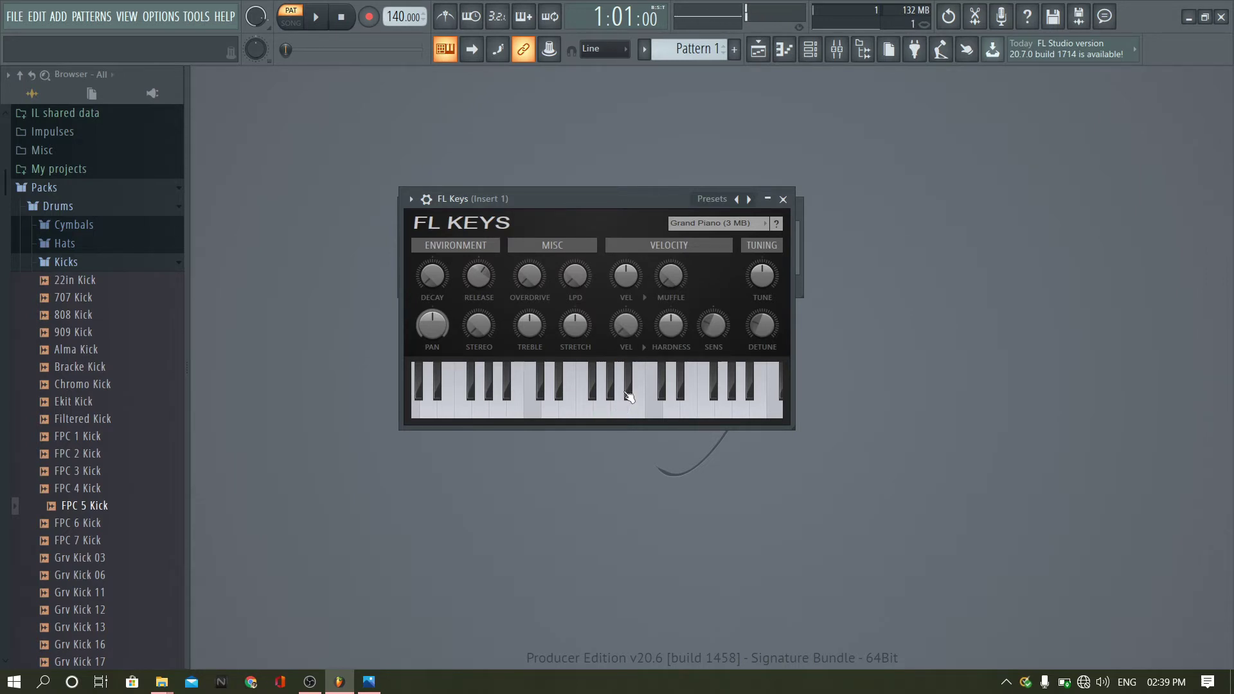
{"action": "left_click", "coordinate": [629, 396]}
{"action": "left_click", "coordinate": [642, 413]}
- Play the full chromatic octave again on the FL Keys keyboard, from C up to the next C
{"action": "left_click", "coordinate": [533, 416]}
{"action": "left_click", "coordinate": [542, 391]}
{"action": "left_click", "coordinate": [551, 409]}
{"action": "left_click", "coordinate": [560, 393]}
{"action": "left_click", "coordinate": [570, 413]}
{"action": "left_click", "coordinate": [586, 414]}
{"action": "left_click", "coordinate": [593, 395]}
{"action": "left_click", "coordinate": [607, 414]}
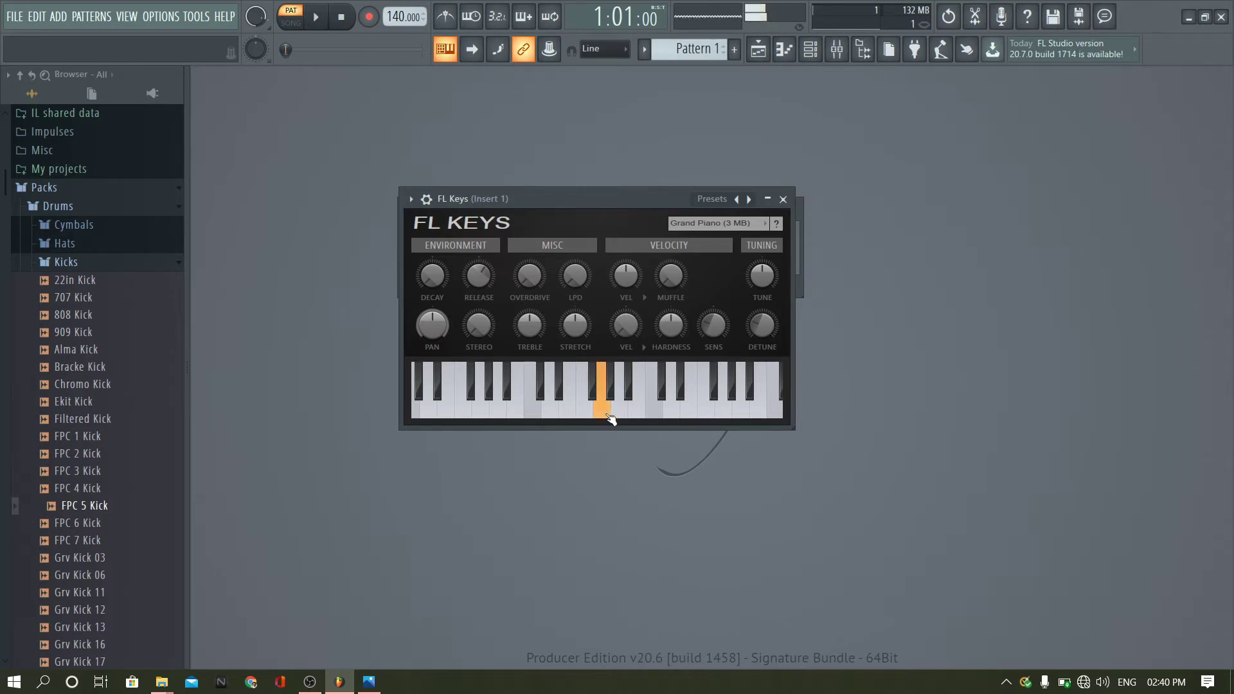
{"action": "left_click", "coordinate": [612, 398]}
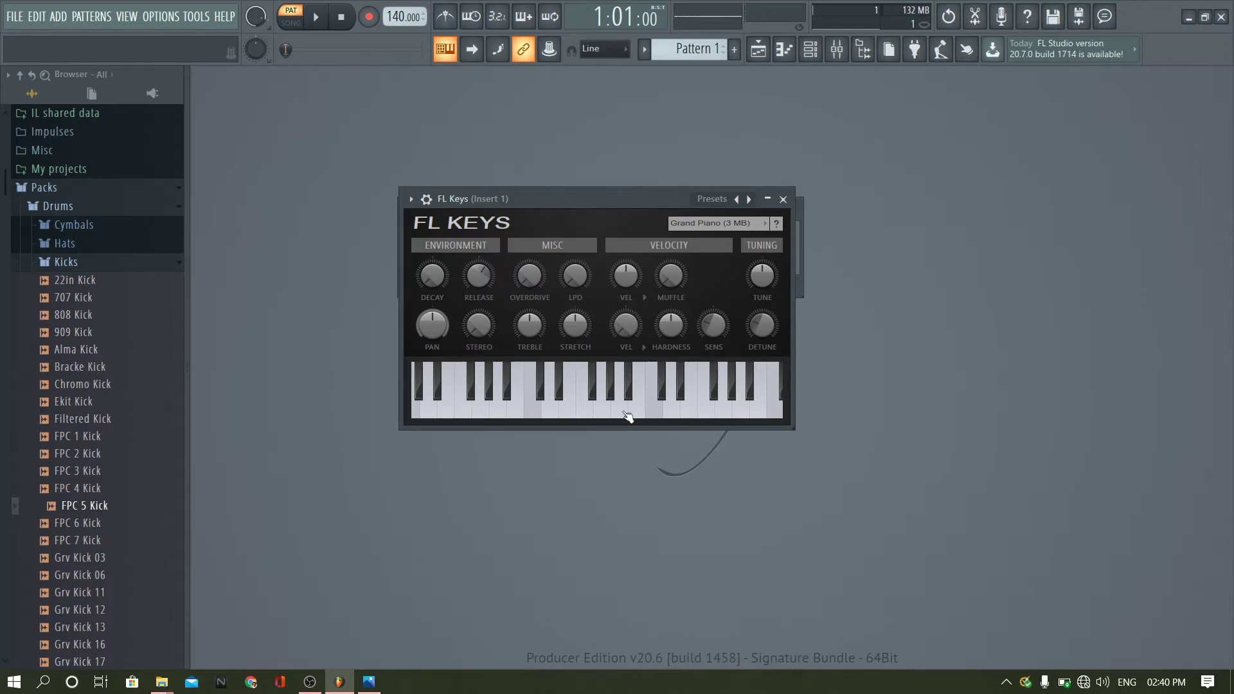
{"action": "left_click", "coordinate": [618, 414]}
{"action": "left_click", "coordinate": [631, 385]}
{"action": "left_click", "coordinate": [640, 413]}
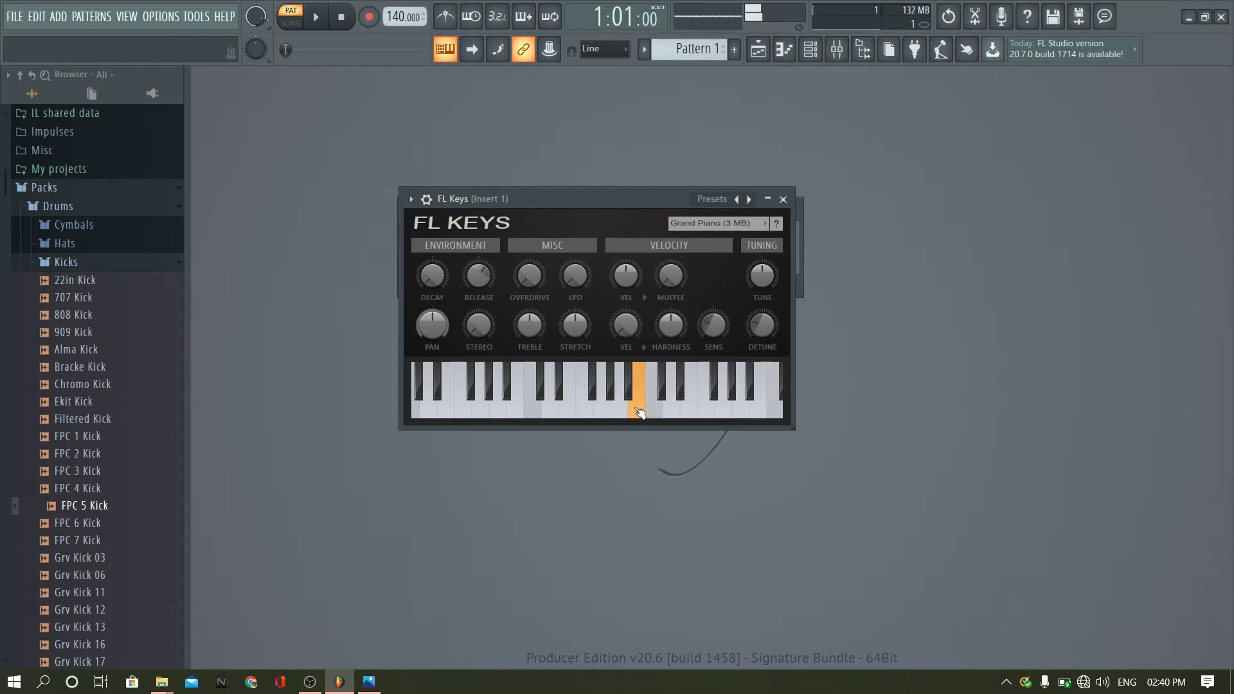
{"action": "left_click", "coordinate": [652, 413]}
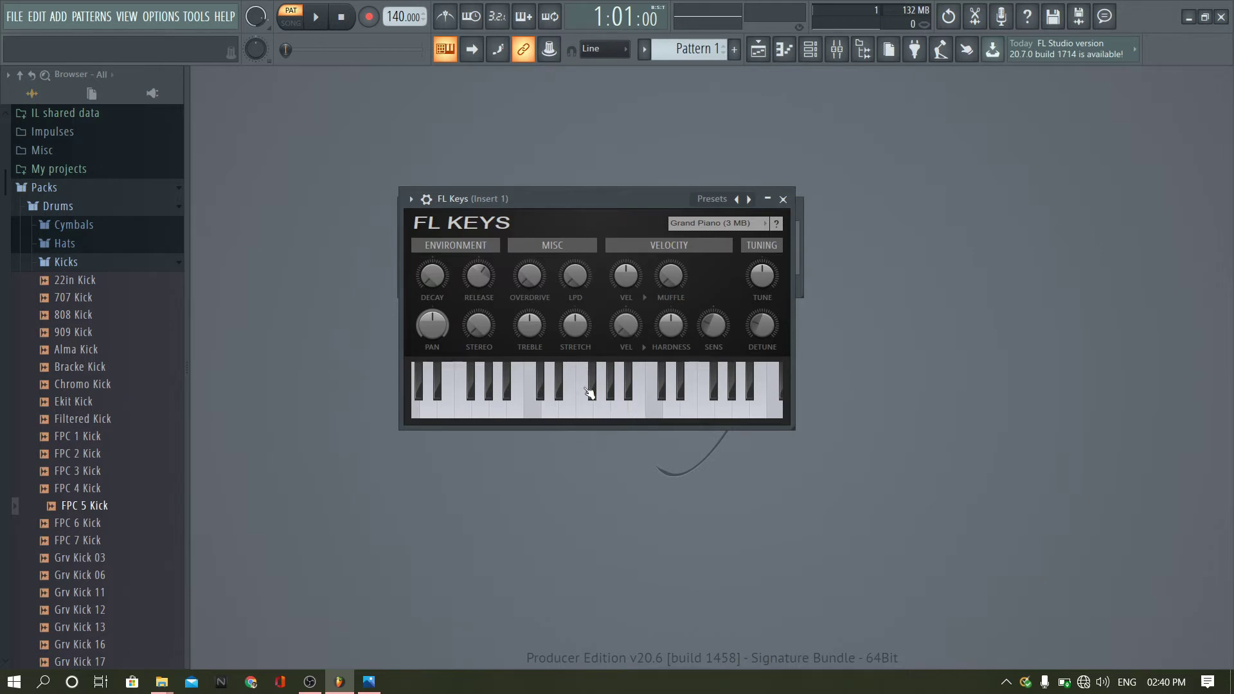
- Switch to the Photos app to view the labelled octave diagram, and minimize it
{"action": "left_click", "coordinate": [369, 681]}
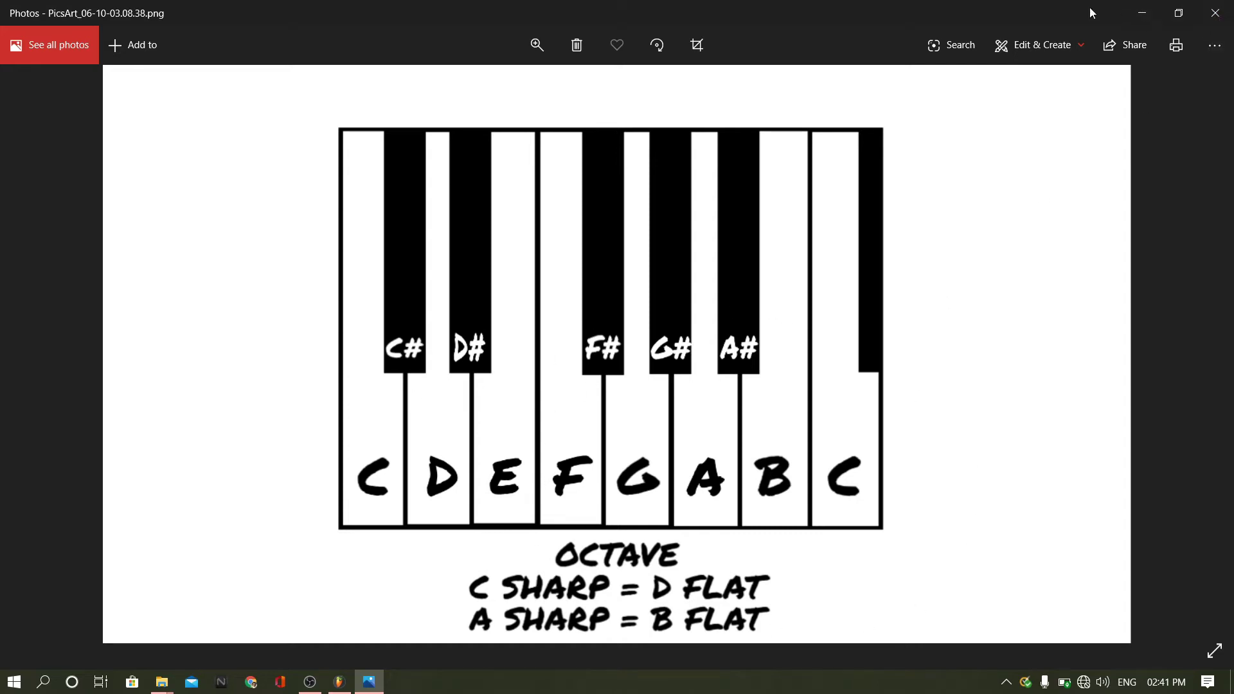
{"action": "left_click", "coordinate": [1141, 13]}
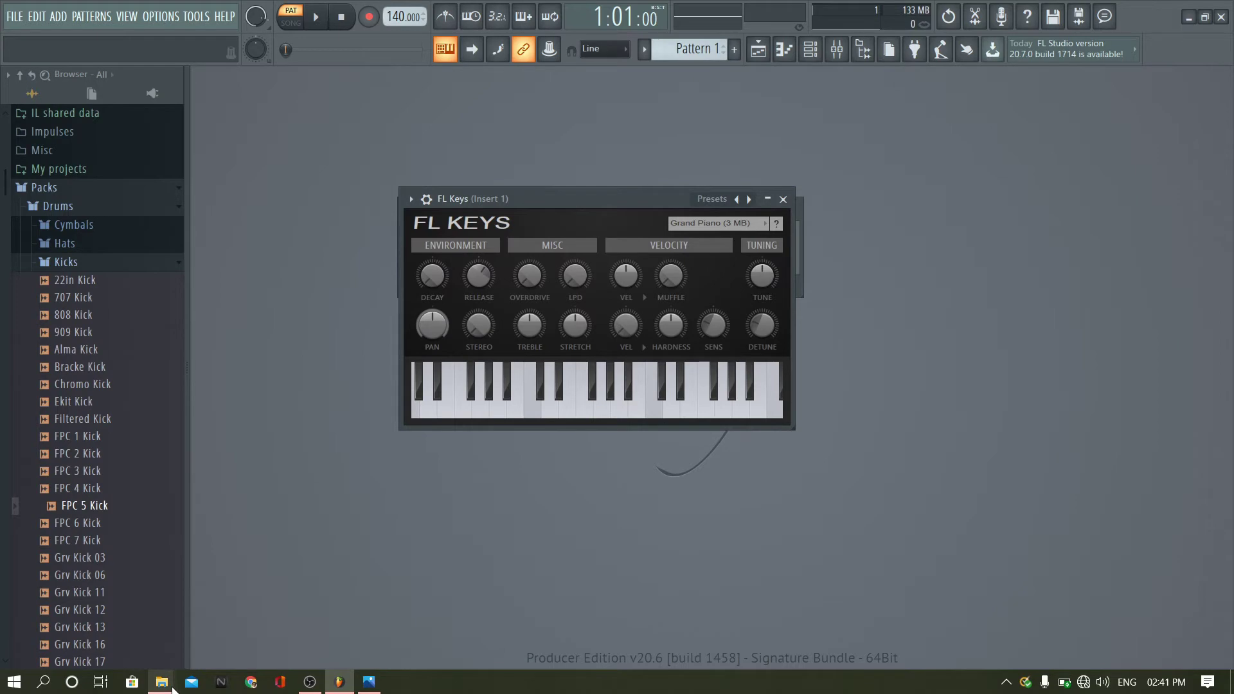
- Switch to File Explorer, open the song Strange Desire from the realesed folder and minimize the folder window
{"action": "mouse_move", "coordinate": [168, 685]}
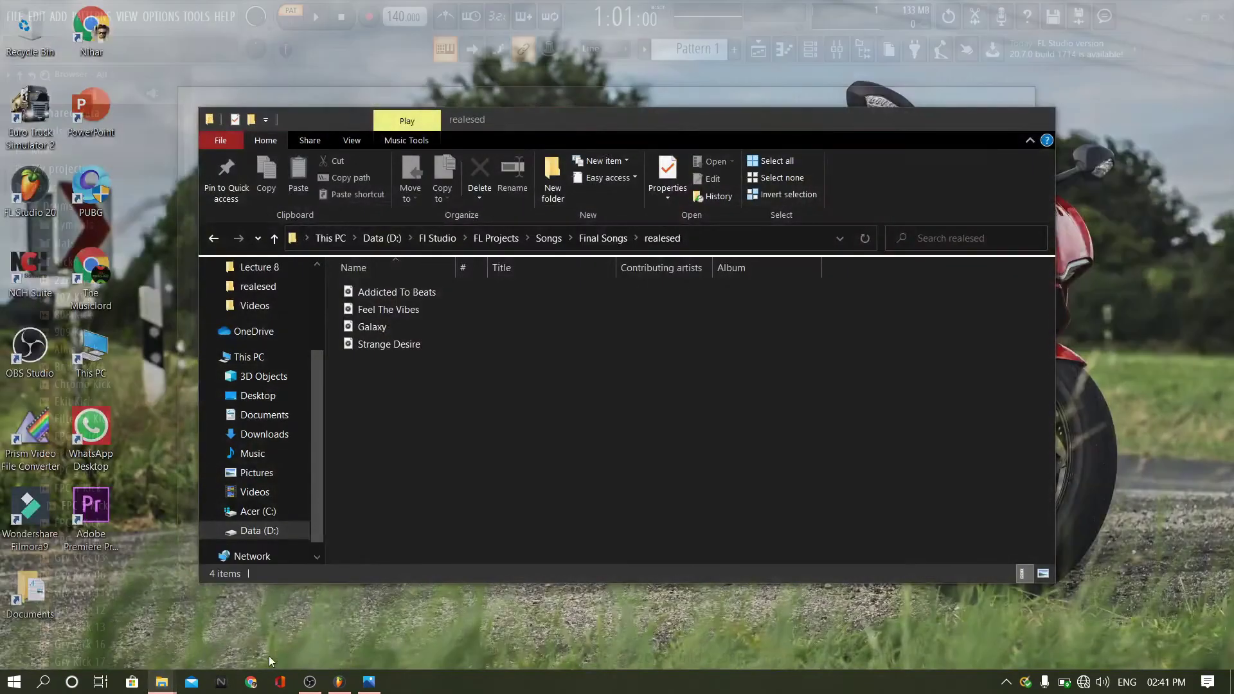
{"action": "left_click", "coordinate": [269, 655]}
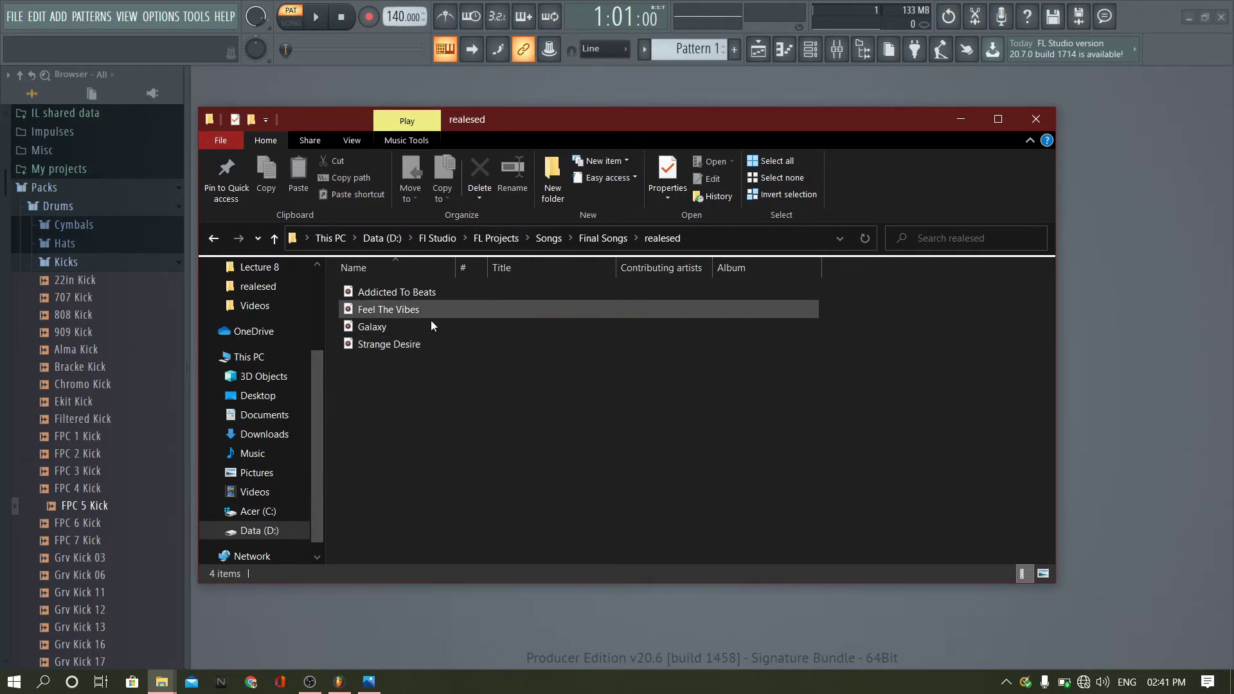
{"action": "double_click", "coordinate": [430, 345]}
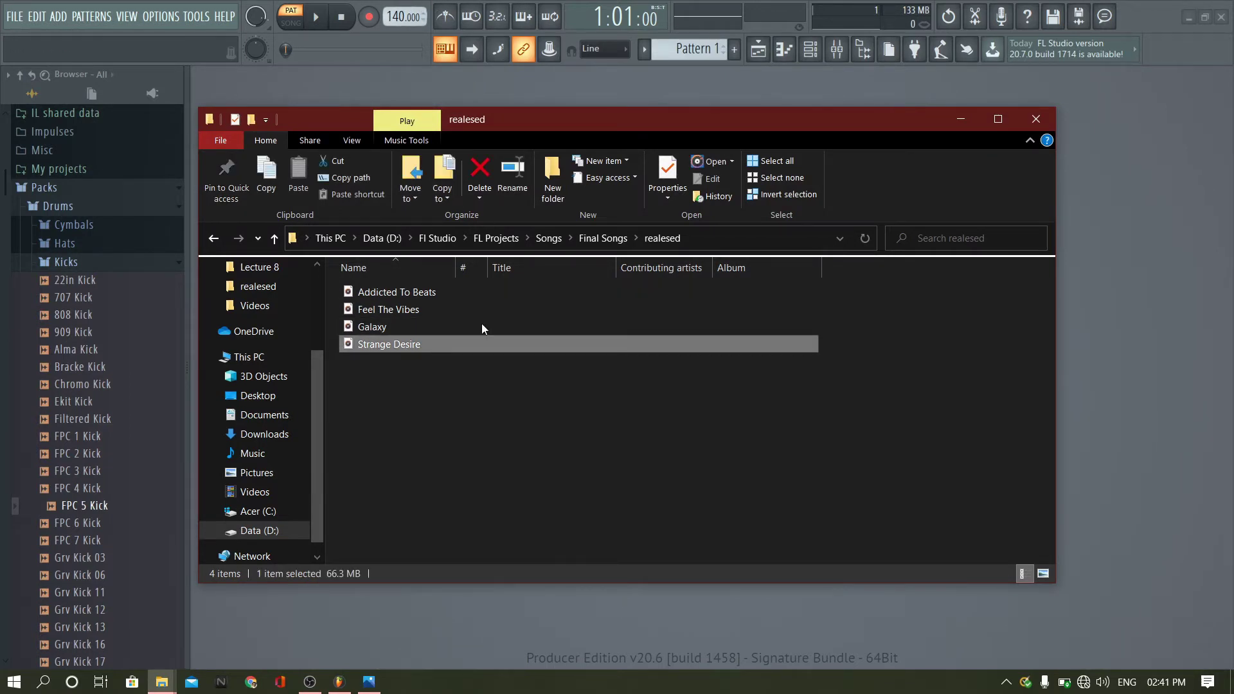
{"action": "left_click", "coordinate": [964, 119]}
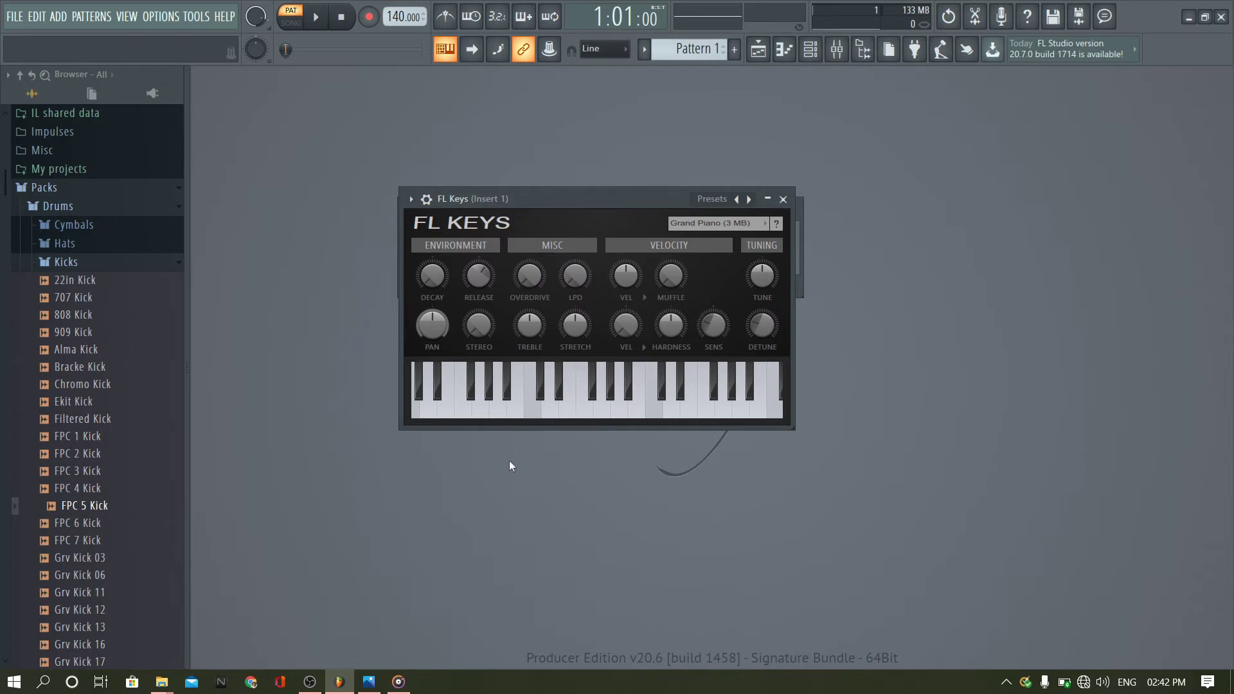
- Switch to Groove Music, play the beginning of Strange Desire, pause it and minimize the player
{"action": "left_click", "coordinate": [399, 683]}
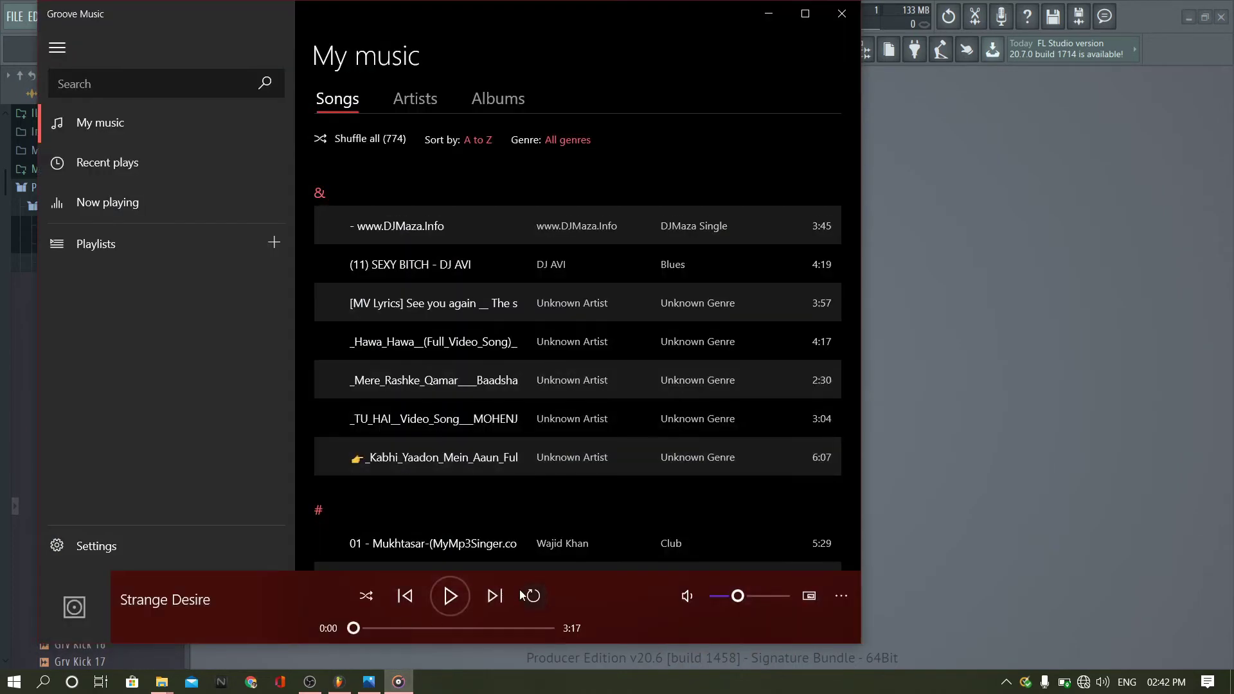
{"action": "left_click", "coordinate": [449, 596]}
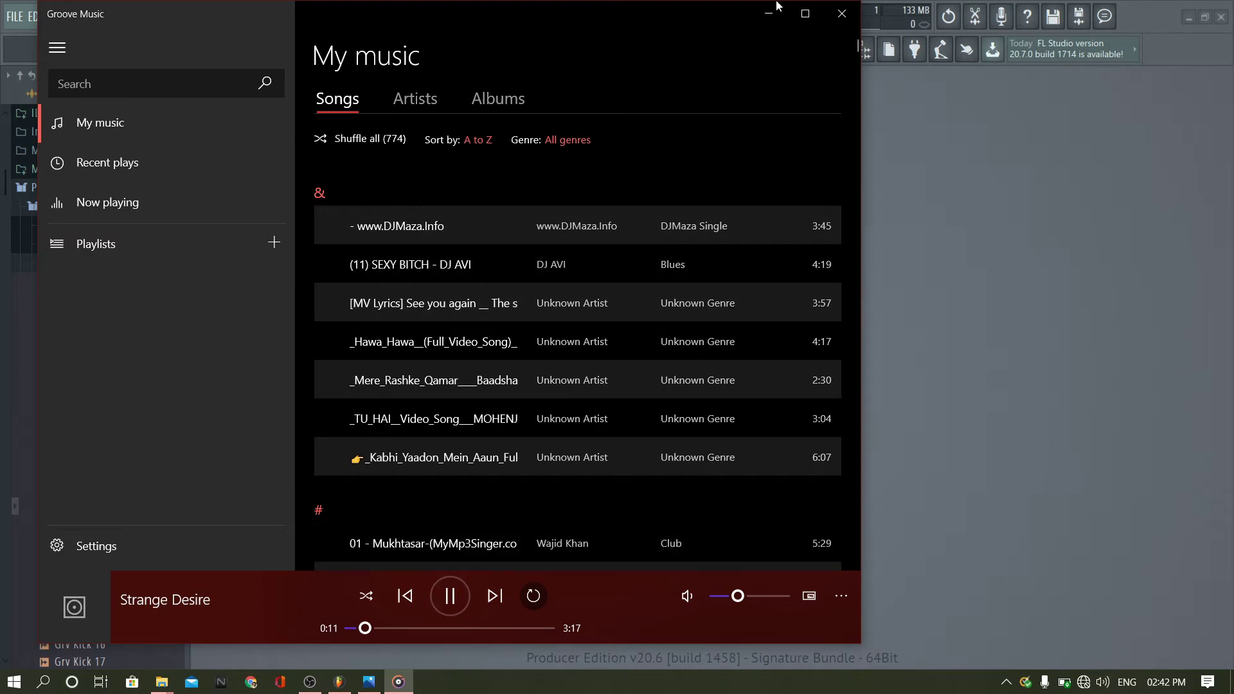
{"action": "left_click", "coordinate": [449, 596]}
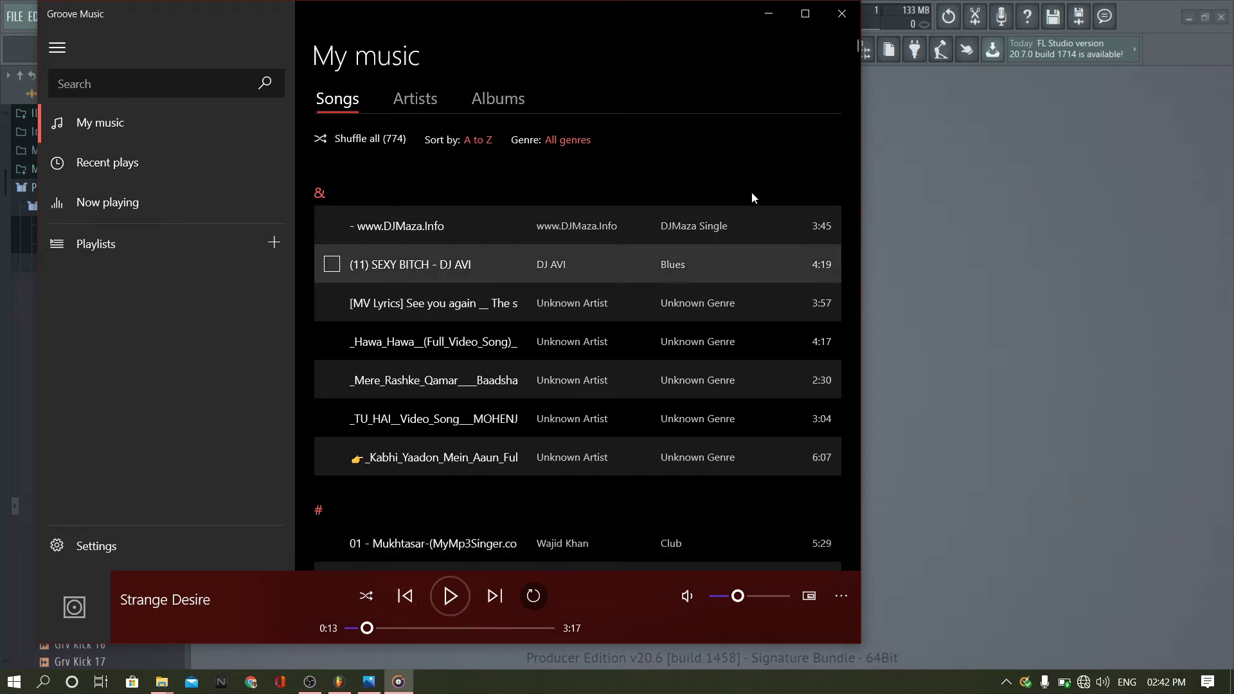
{"action": "left_click", "coordinate": [776, 19]}
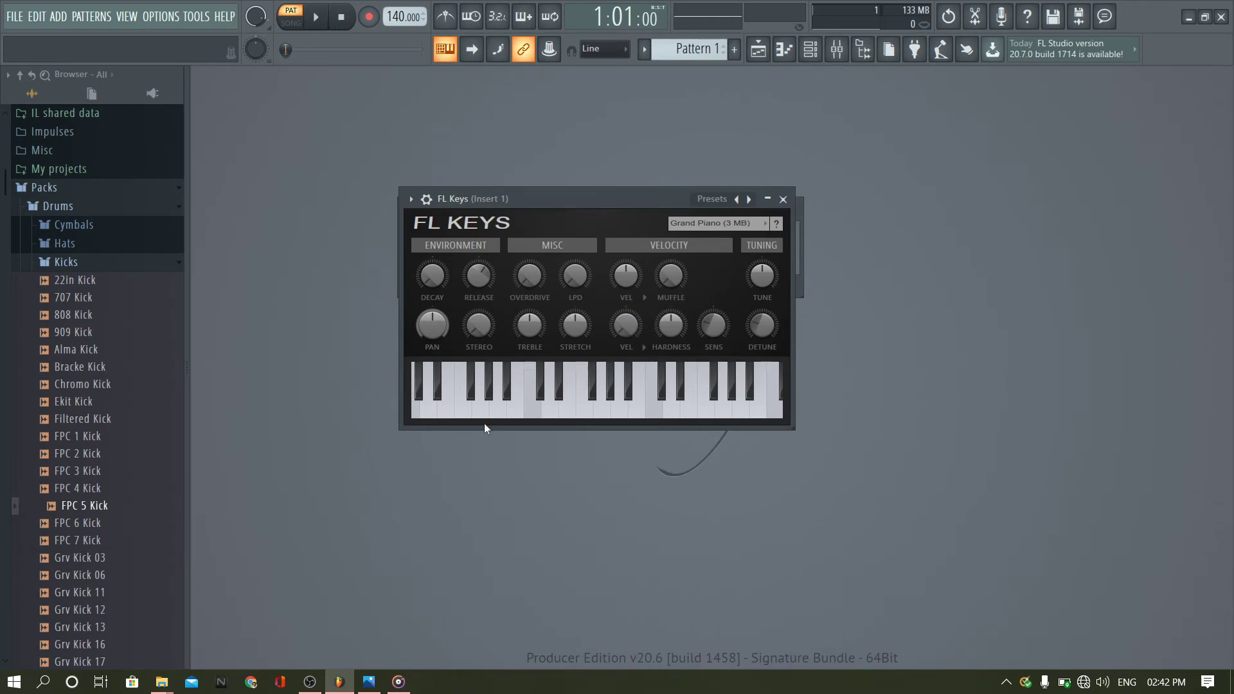
- Play C, D, E, F, G and A on the FL Keys keyboard, followed by F and a repeated G
{"action": "left_click", "coordinate": [540, 412]}
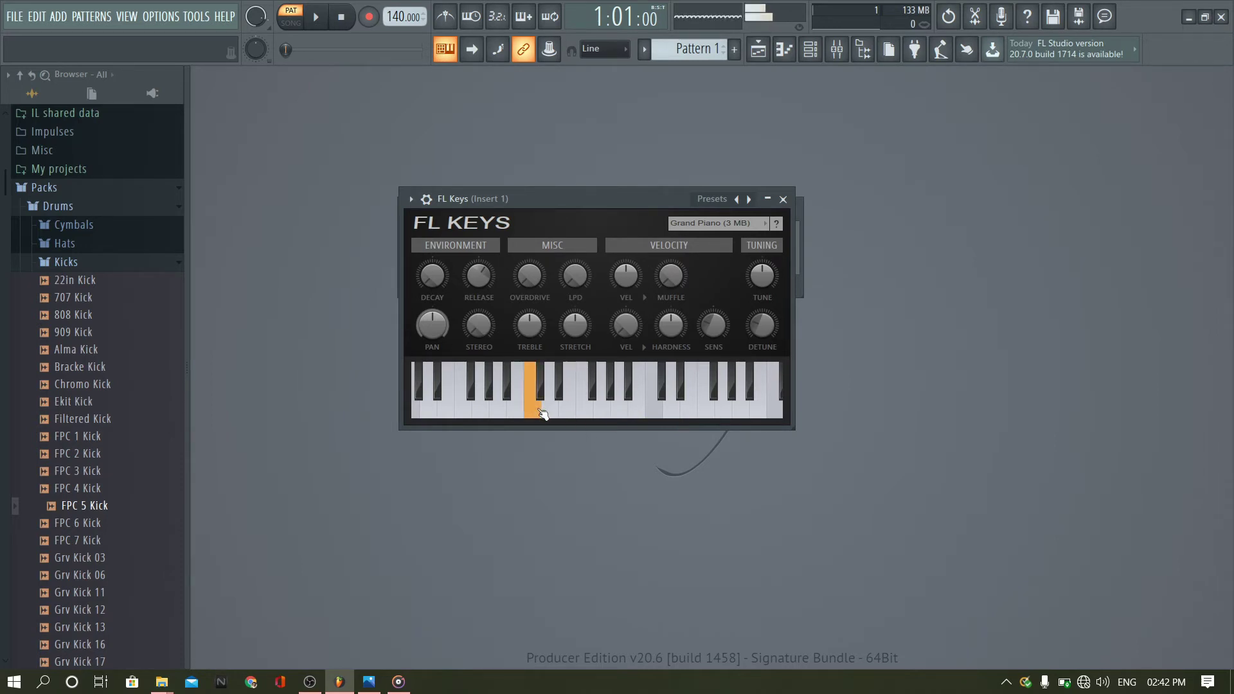
{"action": "left_click", "coordinate": [550, 412]}
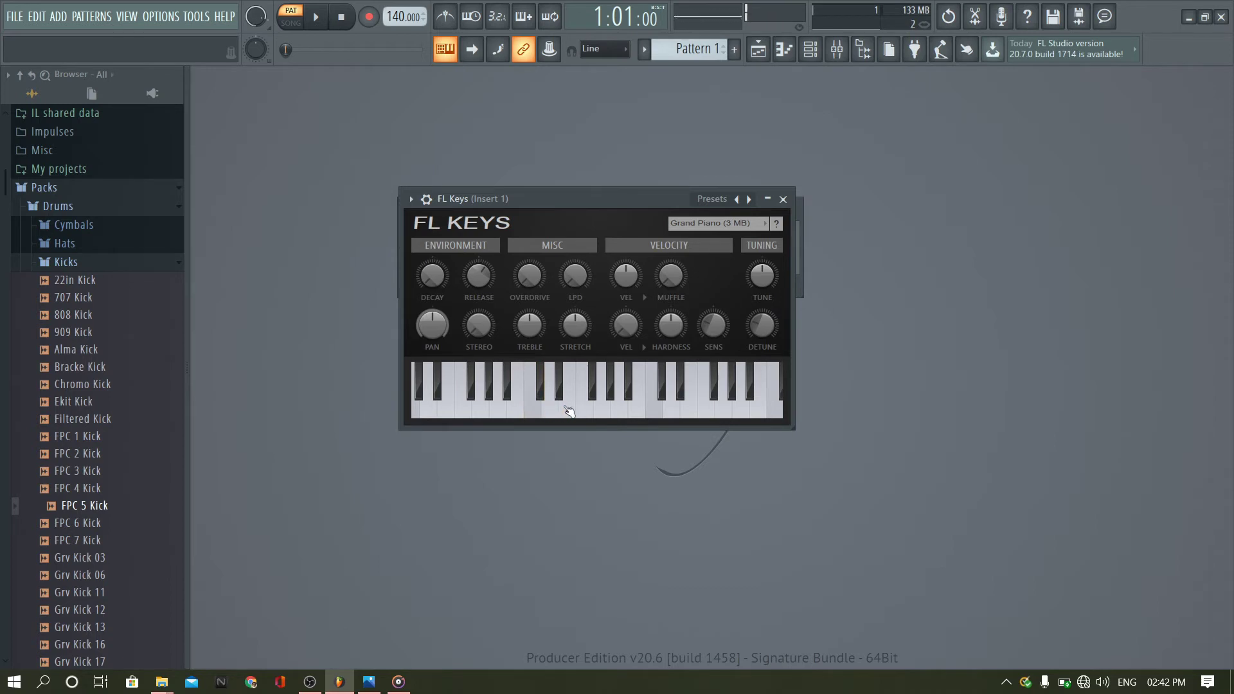
{"action": "left_click", "coordinate": [569, 409]}
{"action": "left_click", "coordinate": [587, 410]}
{"action": "left_click", "coordinate": [606, 410]}
{"action": "left_click", "coordinate": [618, 410]}
{"action": "left_click", "coordinate": [590, 407]}
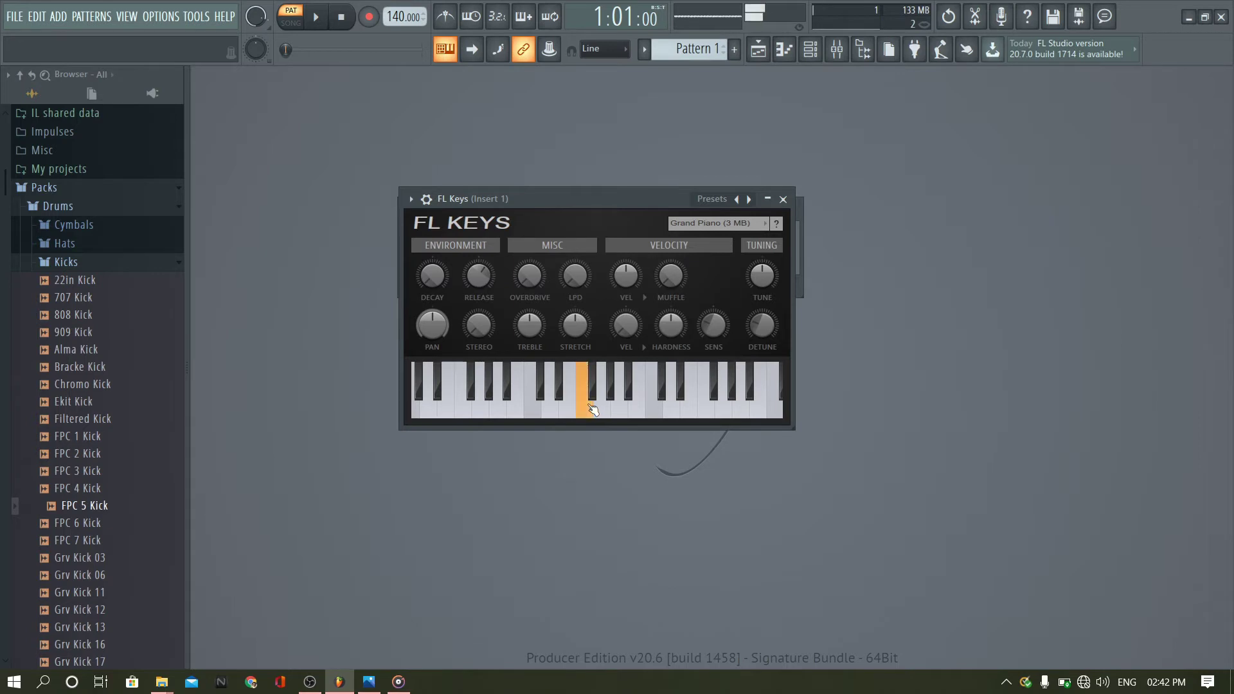
{"action": "left_click", "coordinate": [605, 410]}
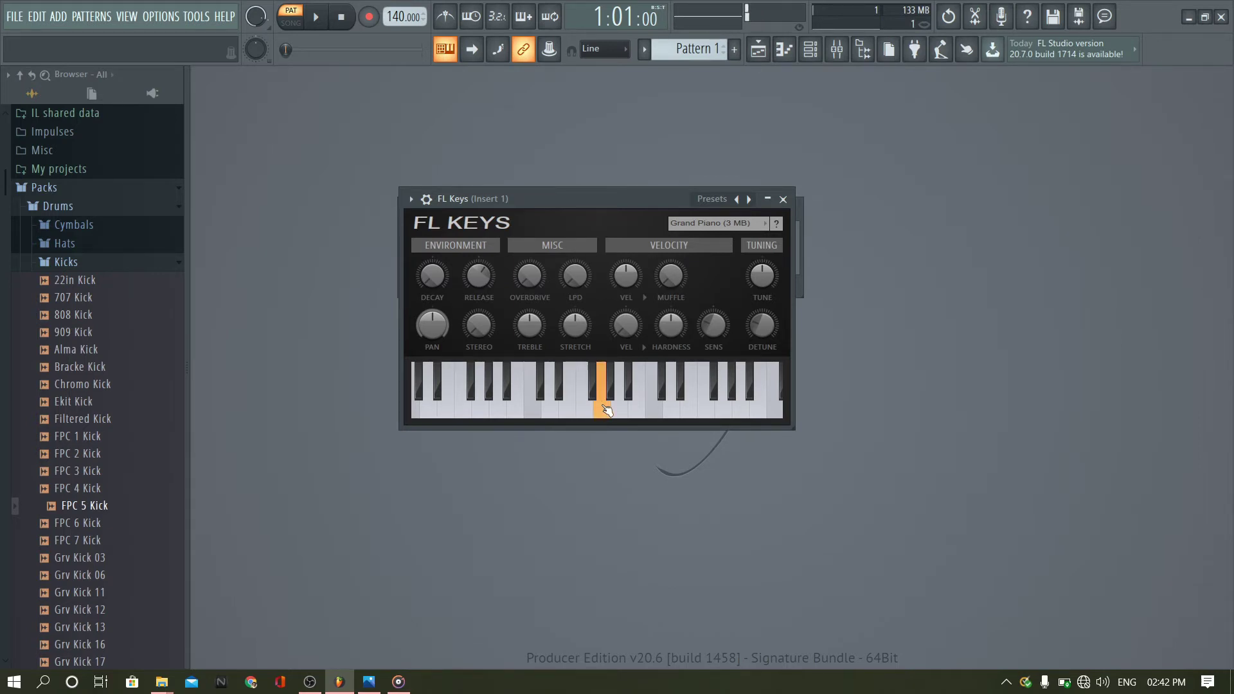
{"action": "left_click", "coordinate": [607, 410]}
{"action": "left_click", "coordinate": [606, 410]}
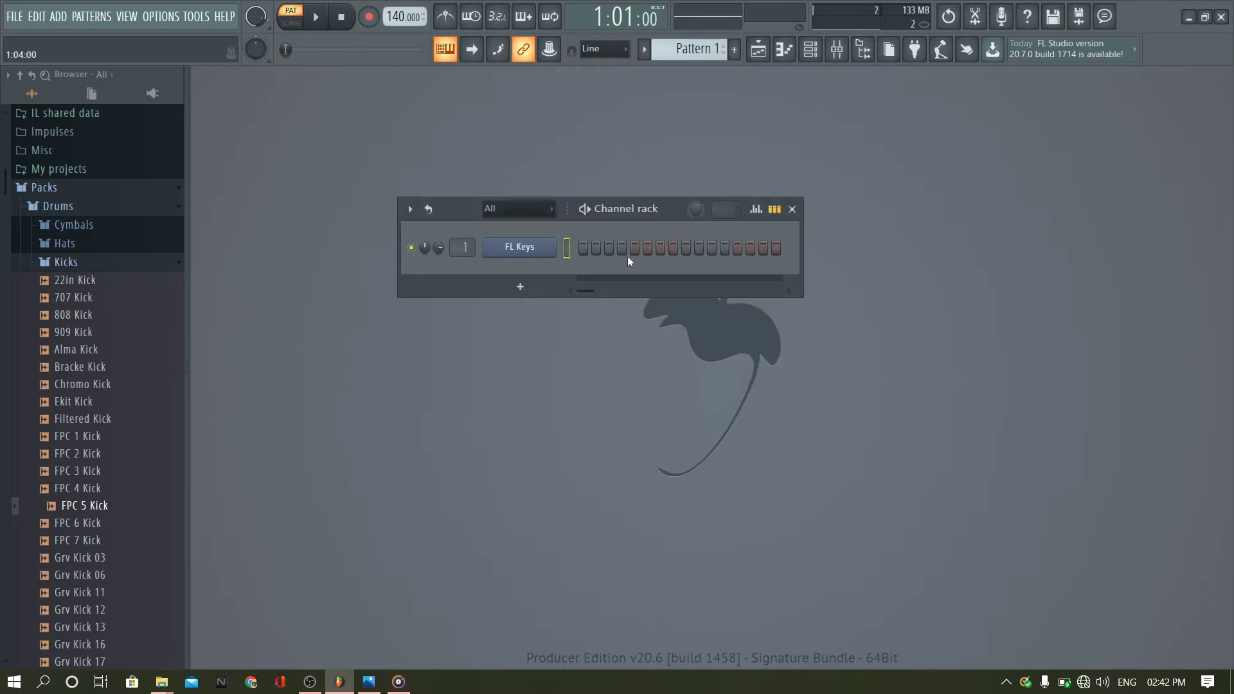
- Open the piano roll of the FL Keys channel at the octave around C5
{"action": "right_click", "coordinate": [539, 249]}
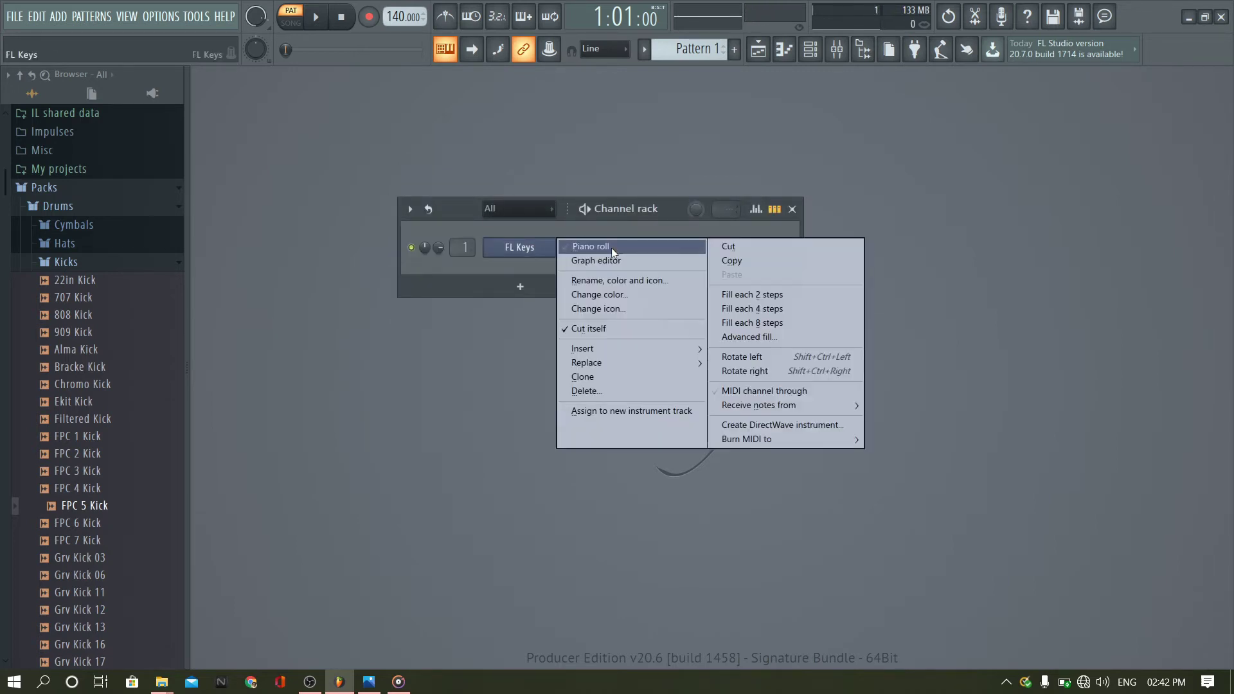
{"action": "left_click", "coordinate": [611, 248]}
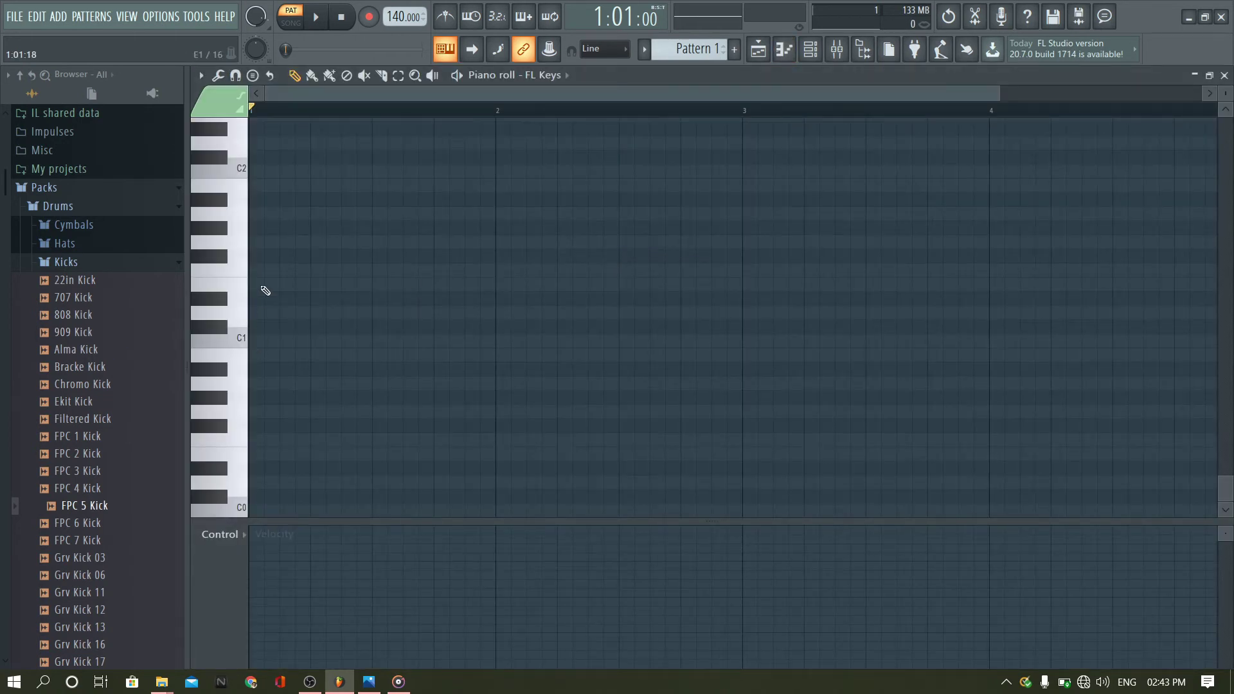
{"action": "scroll", "coordinate": [274, 273], "scroll_direction": "up", "scroll_amount": 12}
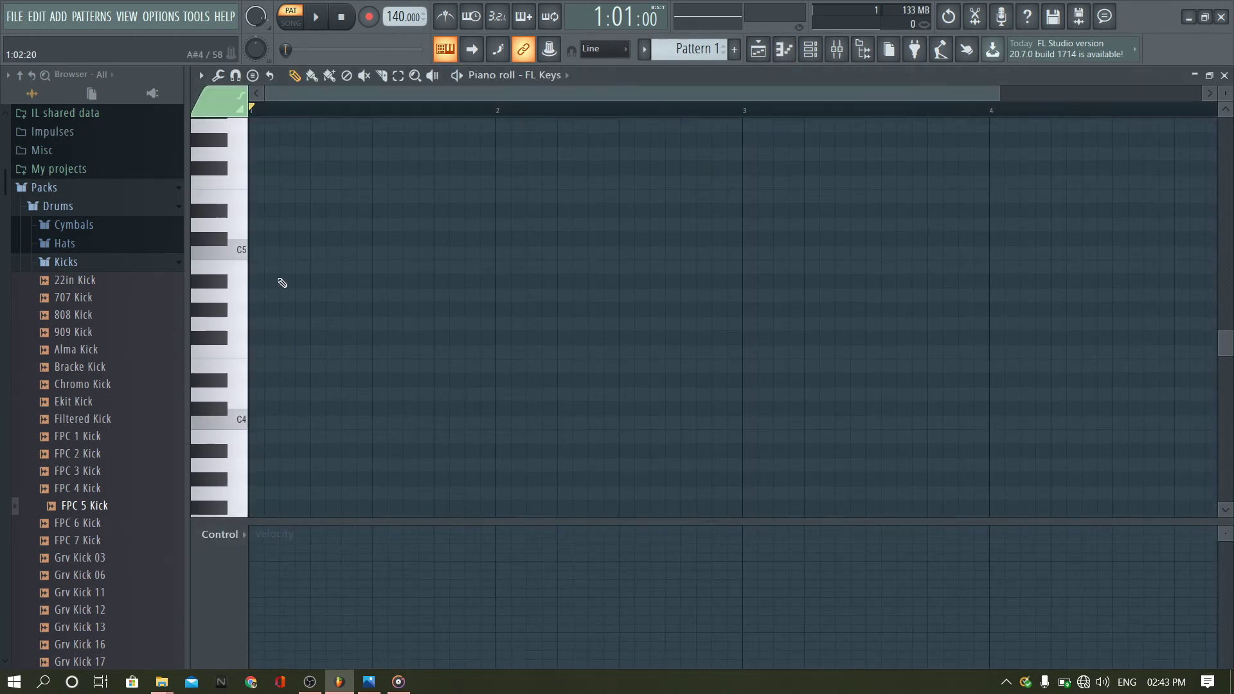
{"action": "scroll", "coordinate": [281, 283], "scroll_direction": "up", "scroll_amount": 1}
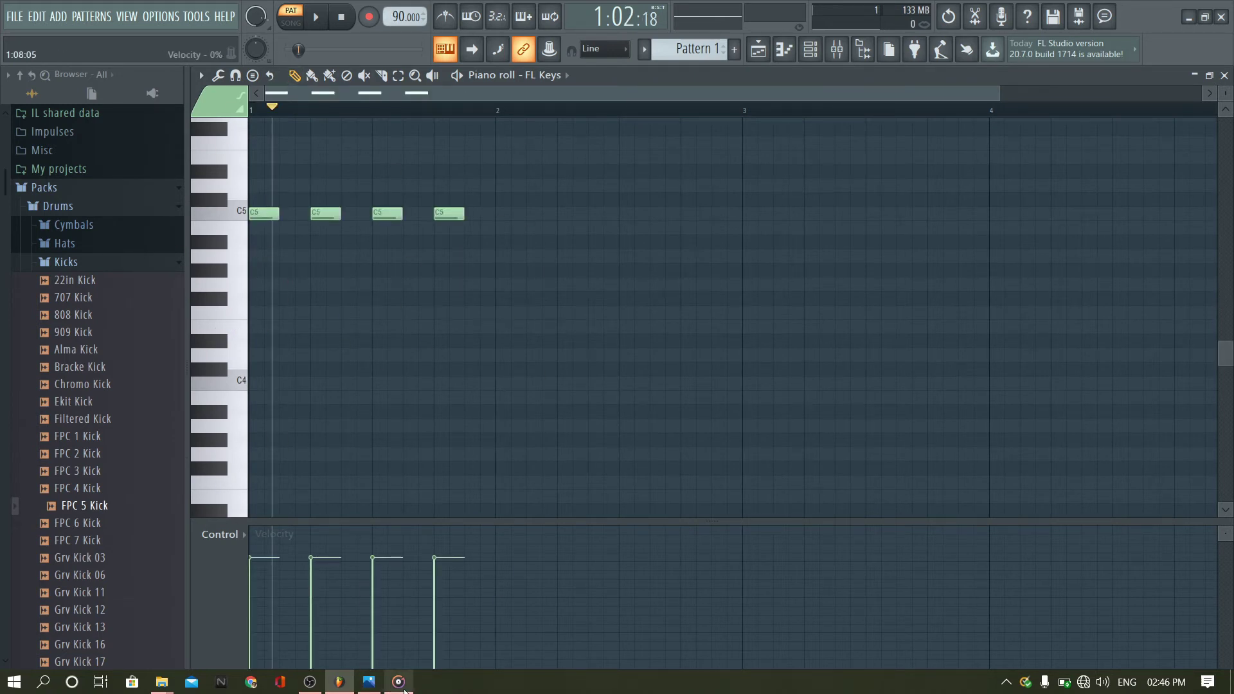
- Play back Pattern 1, select its four C5 notes in the piano roll and stop playback
{"action": "mouse_move", "coordinate": [405, 691]}
{"action": "left_click", "coordinate": [317, 19]}
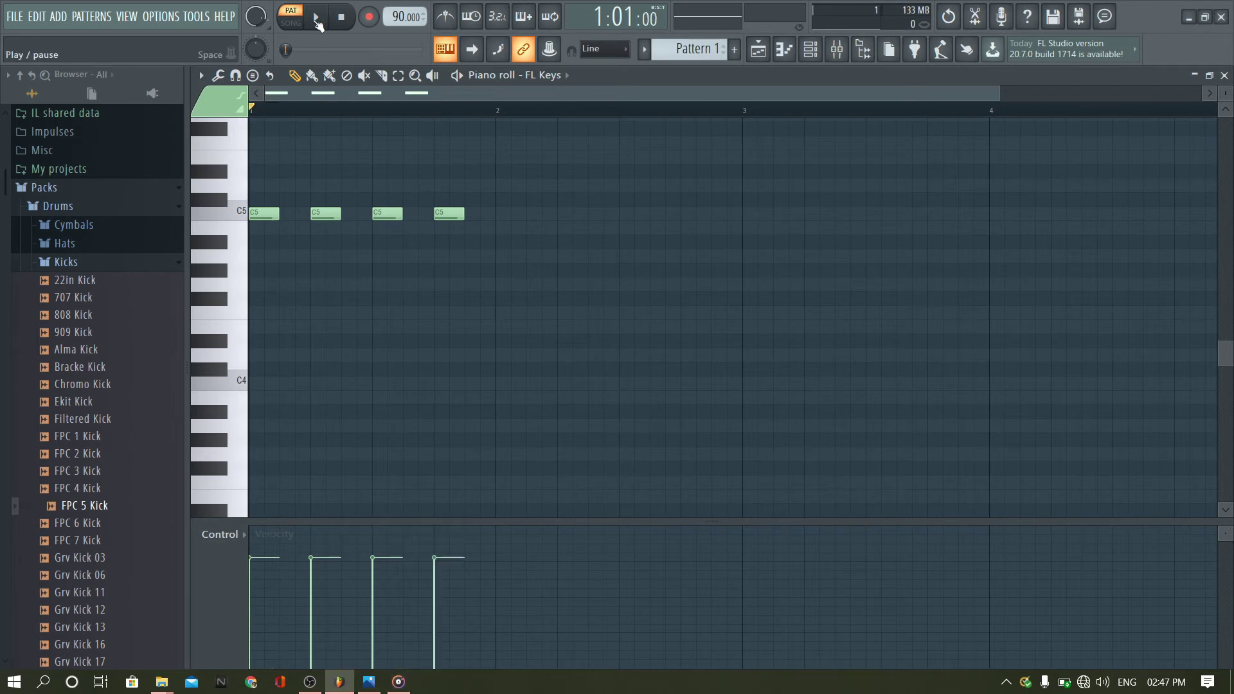
{"action": "left_click", "coordinate": [317, 23]}
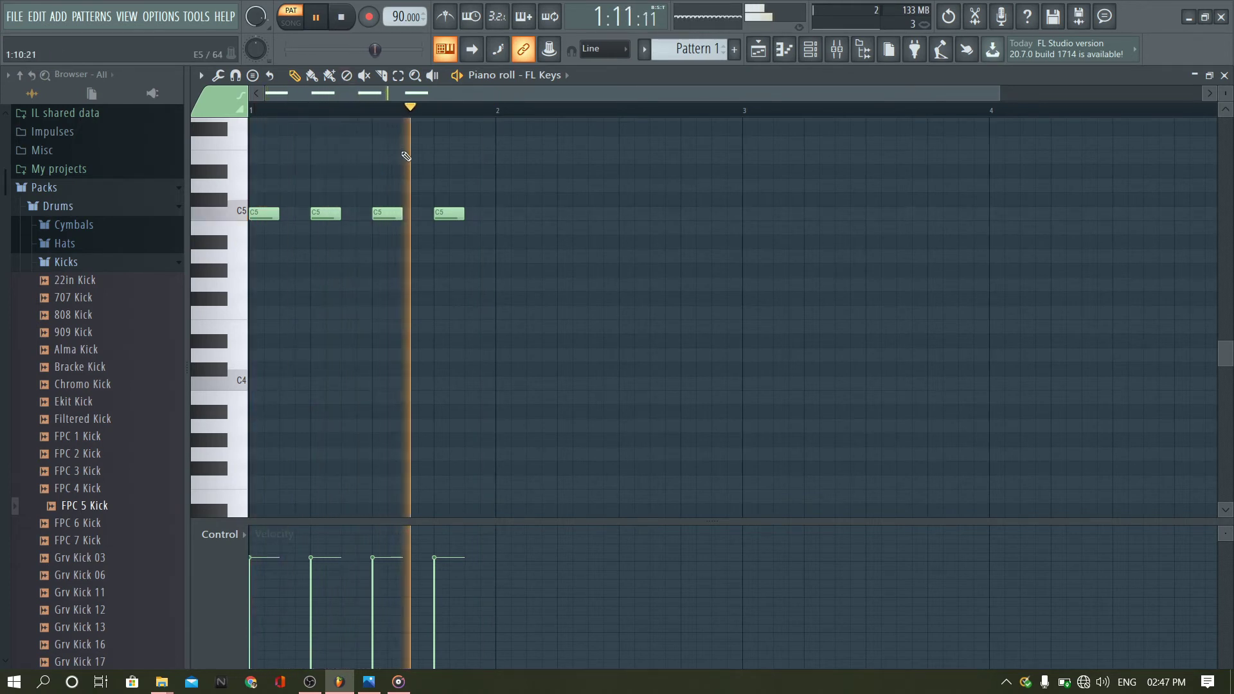
{"action": "left_click_drag", "start_coordinate": [551, 138], "coordinate": [269, 331]}
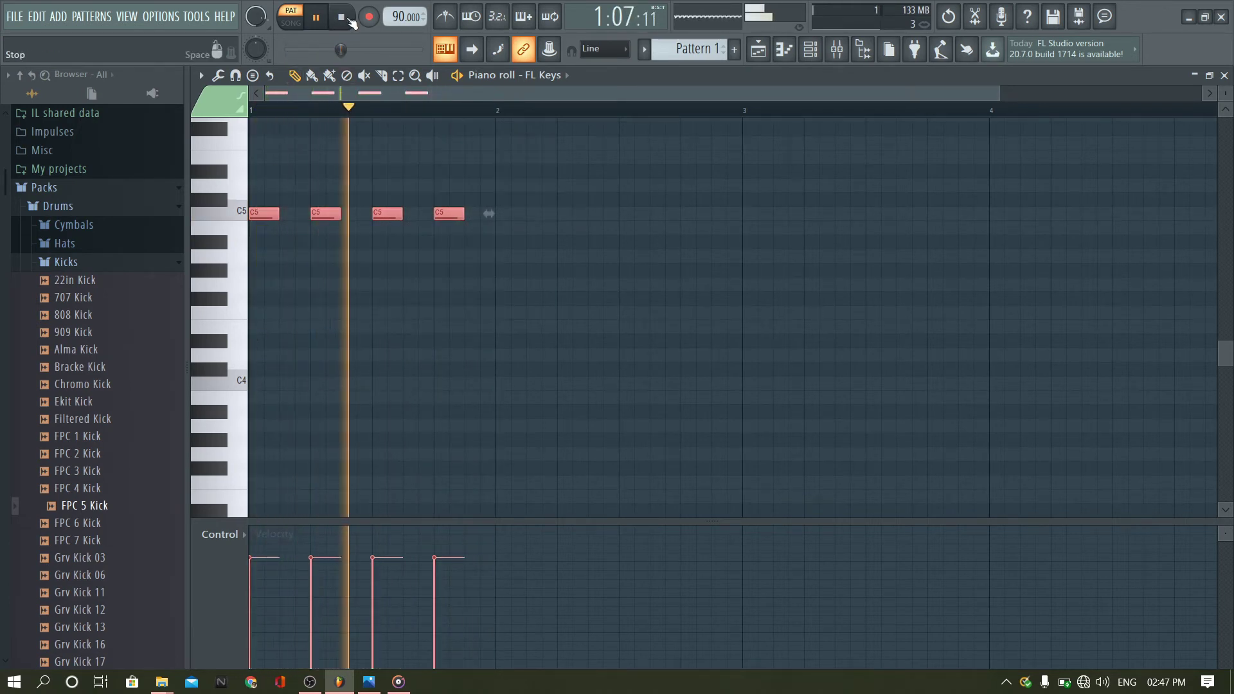
{"action": "key", "text": "space"}
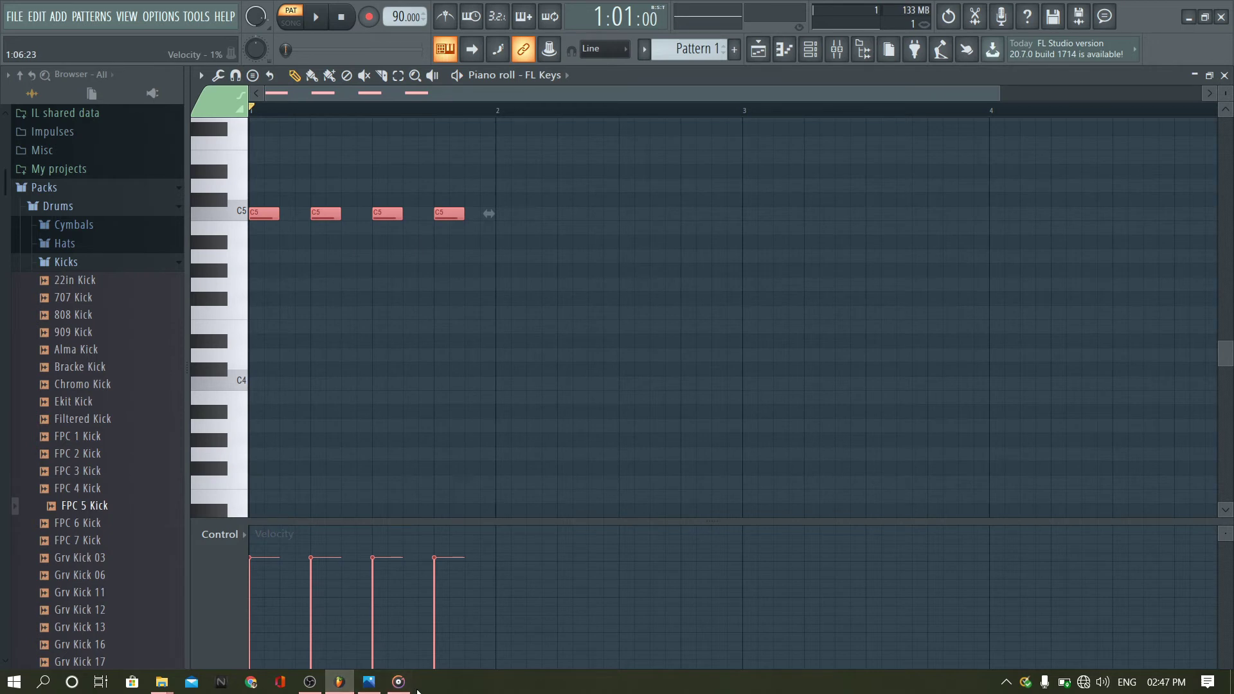
- Switch to Groove Music, pause Strange Desire and minimize the player
{"action": "left_click", "coordinate": [398, 681]}
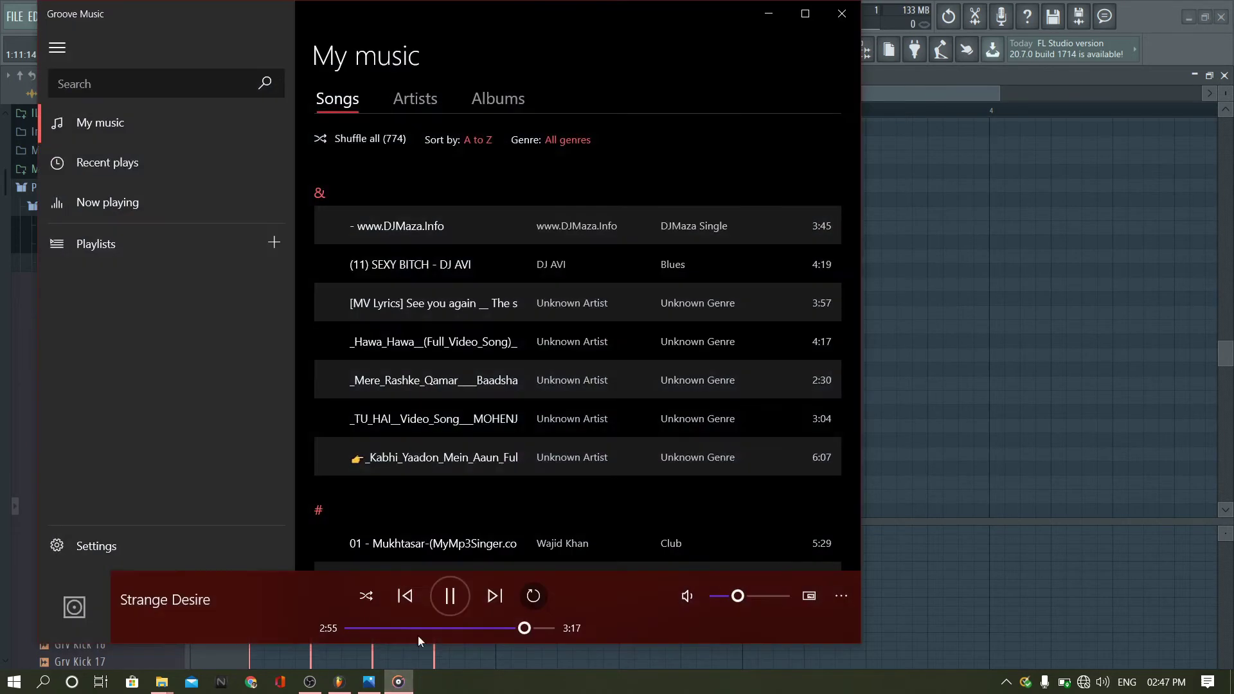
{"action": "left_click", "coordinate": [449, 596]}
{"action": "left_click", "coordinate": [757, 23]}
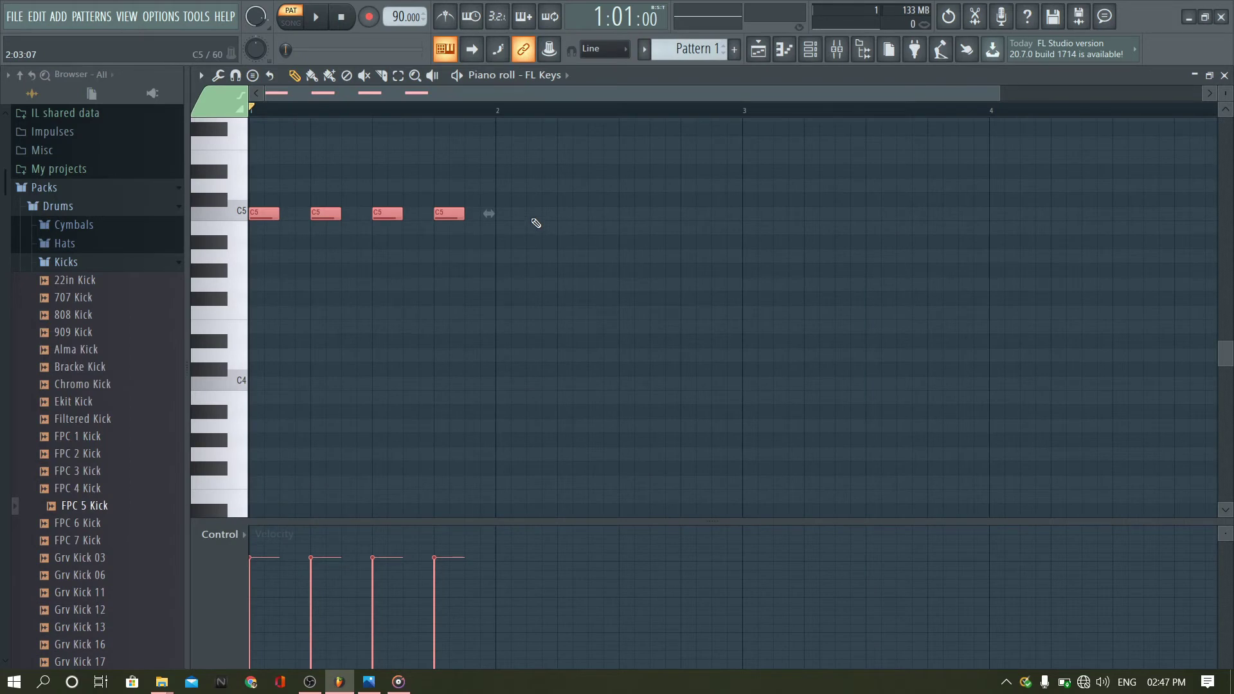
- Switch to Groove Music, resume playing Strange Desire and return to the piano roll
{"action": "left_click", "coordinate": [398, 681]}
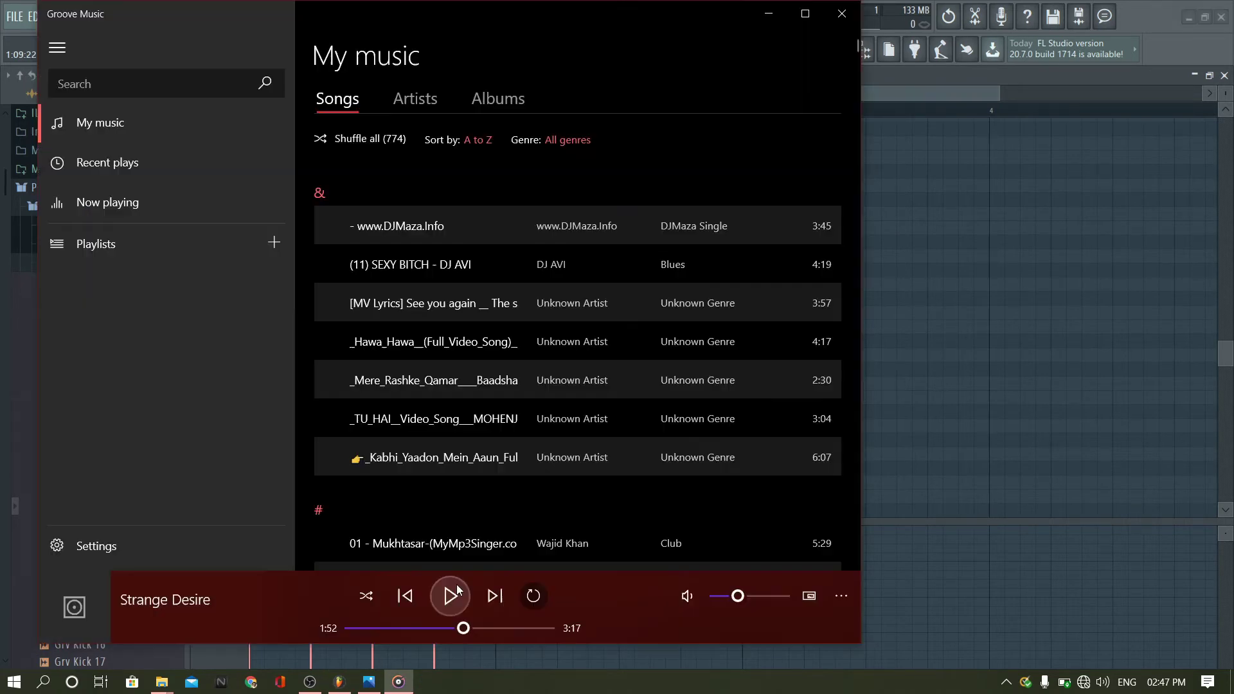
{"action": "left_click", "coordinate": [398, 681]}
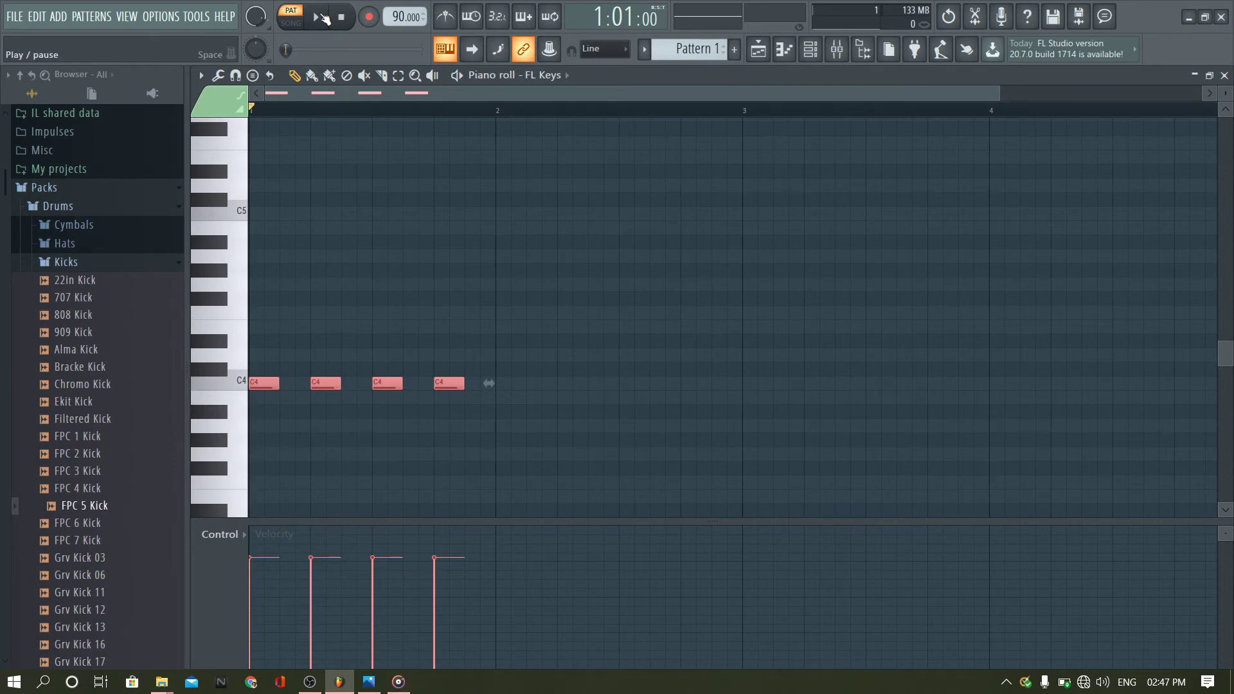
- Move the four C5 notes down an octave to C4 and play back Pattern 1 briefly
{"action": "left_click", "coordinate": [323, 19]}
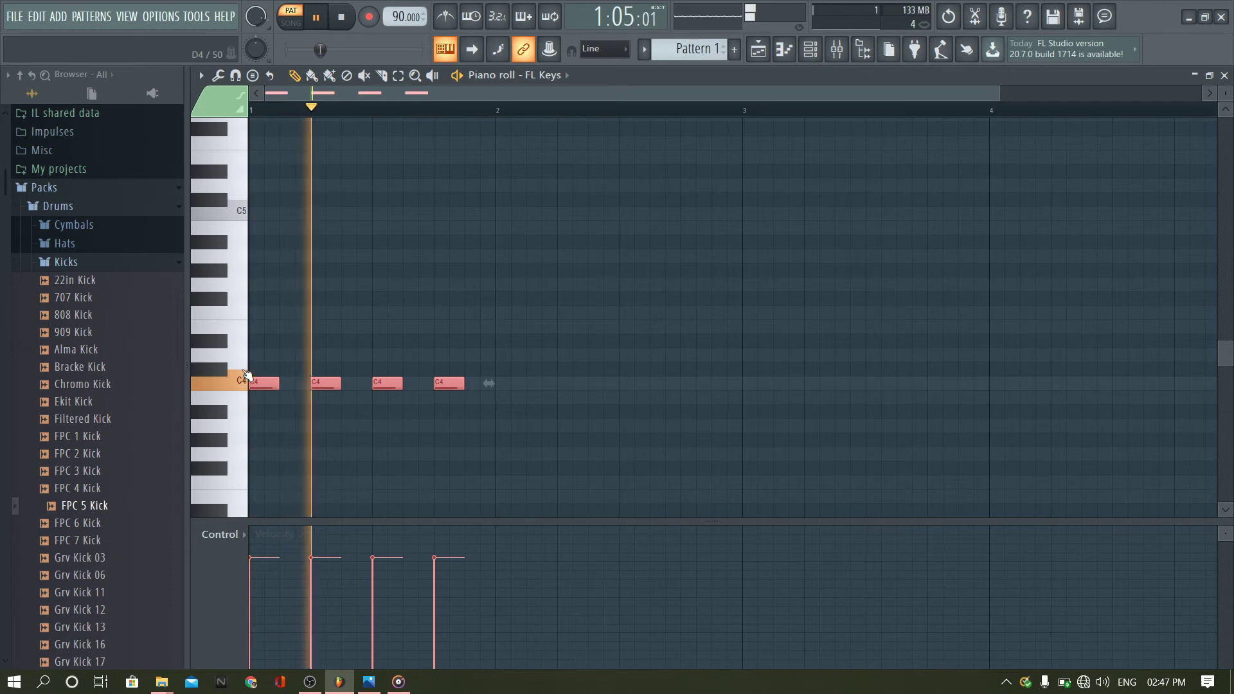
{"action": "key", "text": "space"}
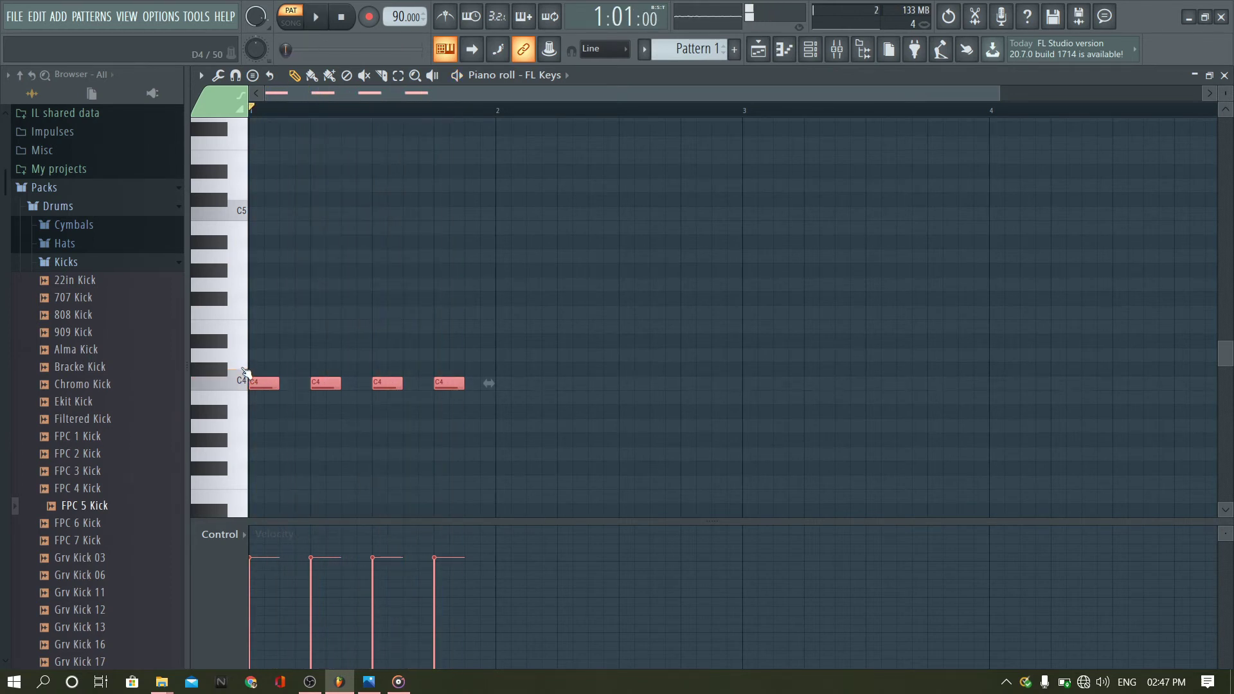
- Play D4, E4, F4, G4, A4 and B4 repeatedly on the piano roll keyboard, ending with repeated C4
{"action": "left_click", "coordinate": [245, 367]}
{"action": "left_click", "coordinate": [245, 367]}
{"action": "left_click", "coordinate": [246, 331]}
{"action": "left_click", "coordinate": [246, 331]}
{"action": "left_click", "coordinate": [246, 331]}
{"action": "left_click", "coordinate": [246, 331]}
{"action": "left_click", "coordinate": [246, 313]}
{"action": "left_click", "coordinate": [246, 313]}
{"action": "left_click", "coordinate": [246, 312]}
{"action": "left_click", "coordinate": [246, 313]}
{"action": "left_click", "coordinate": [247, 293]}
{"action": "left_click", "coordinate": [246, 292]}
{"action": "left_click", "coordinate": [246, 289]}
{"action": "left_click", "coordinate": [246, 286]}
{"action": "left_click", "coordinate": [246, 269]}
{"action": "left_click", "coordinate": [246, 268]}
{"action": "left_click", "coordinate": [246, 269]}
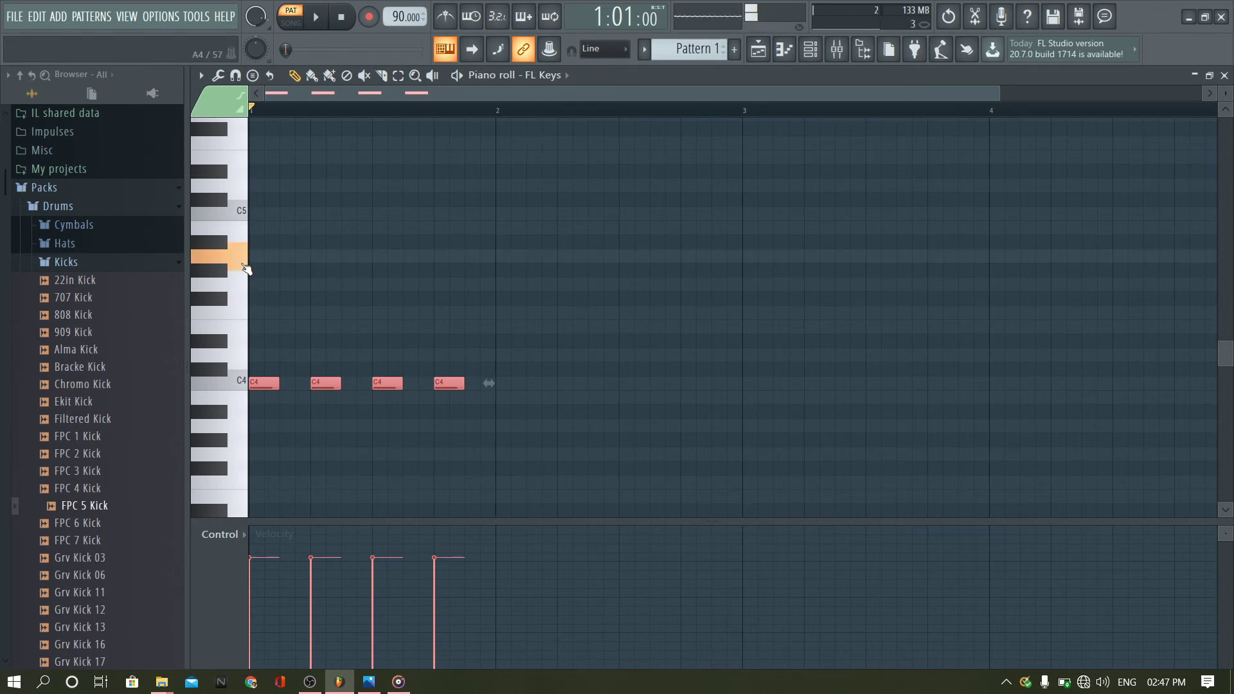
{"action": "left_click", "coordinate": [246, 269]}
{"action": "left_click", "coordinate": [246, 231]}
{"action": "left_click", "coordinate": [246, 231]}
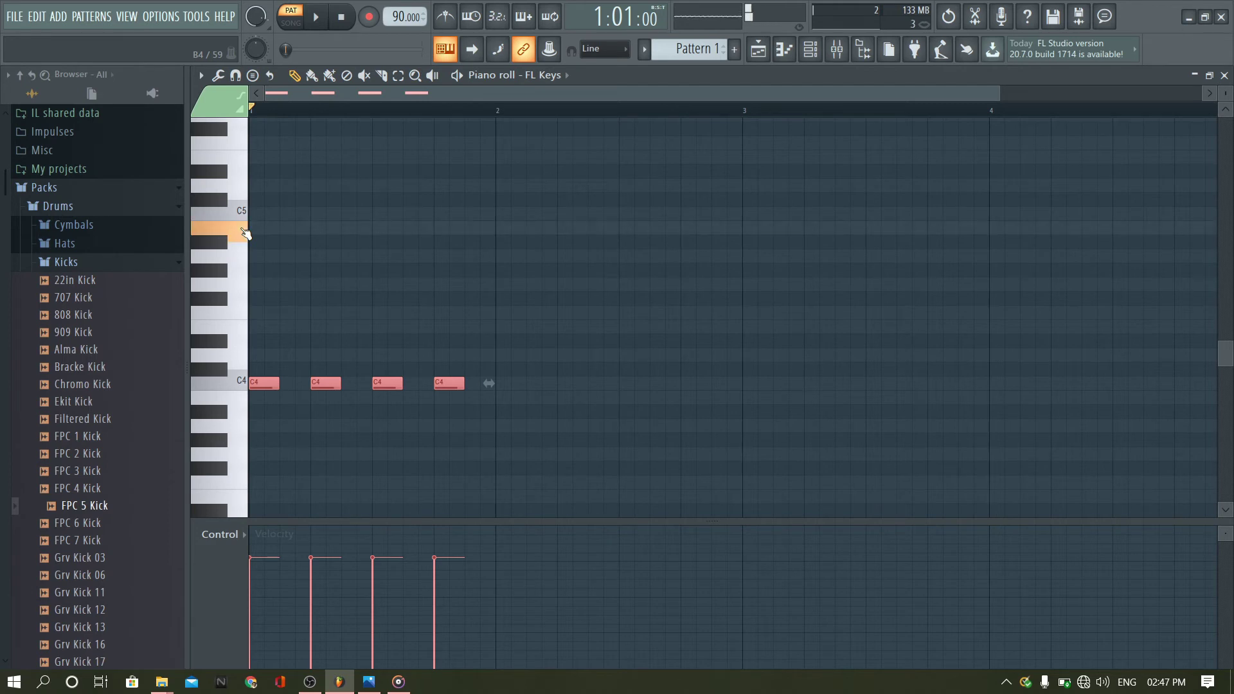
{"action": "left_click", "coordinate": [247, 233]}
{"action": "left_click", "coordinate": [246, 232]}
{"action": "left_click", "coordinate": [240, 380]}
{"action": "left_click", "coordinate": [240, 379]}
{"action": "left_click", "coordinate": [240, 379]}
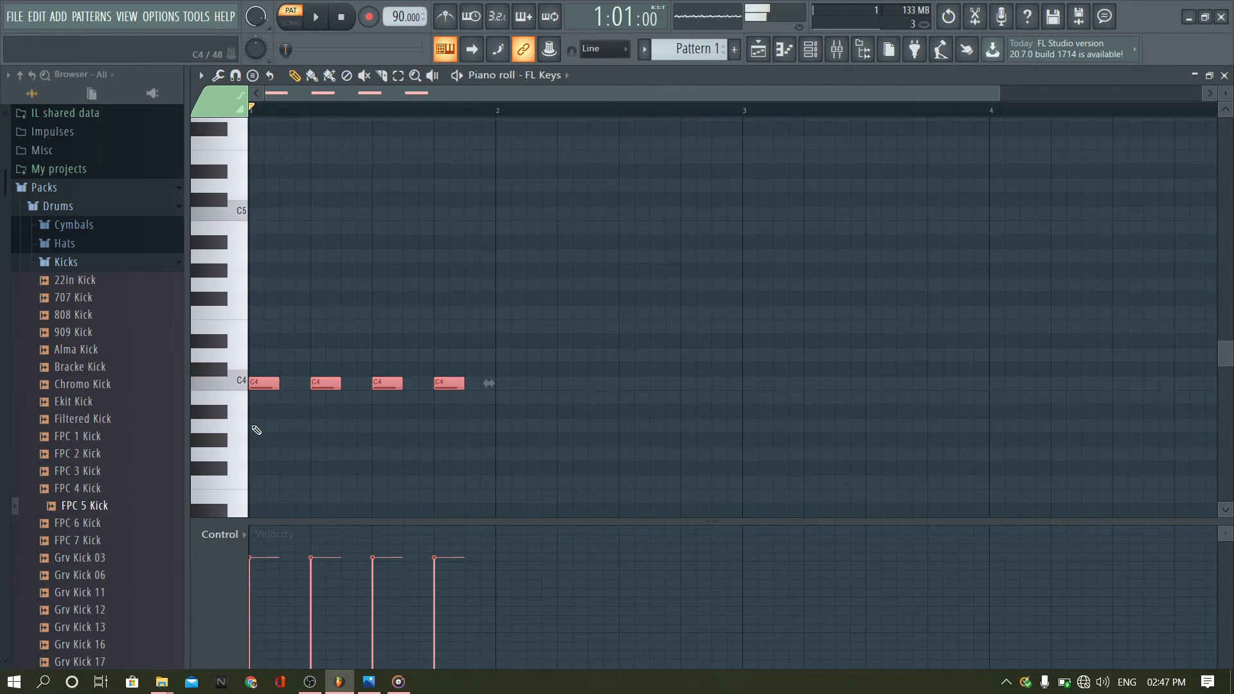
- Switch to Groove Music, pause Strange Desire and return to the piano roll
{"action": "key", "text": "space"}
{"action": "mouse_move", "coordinate": [409, 680]}
{"action": "left_click", "coordinate": [414, 636]}
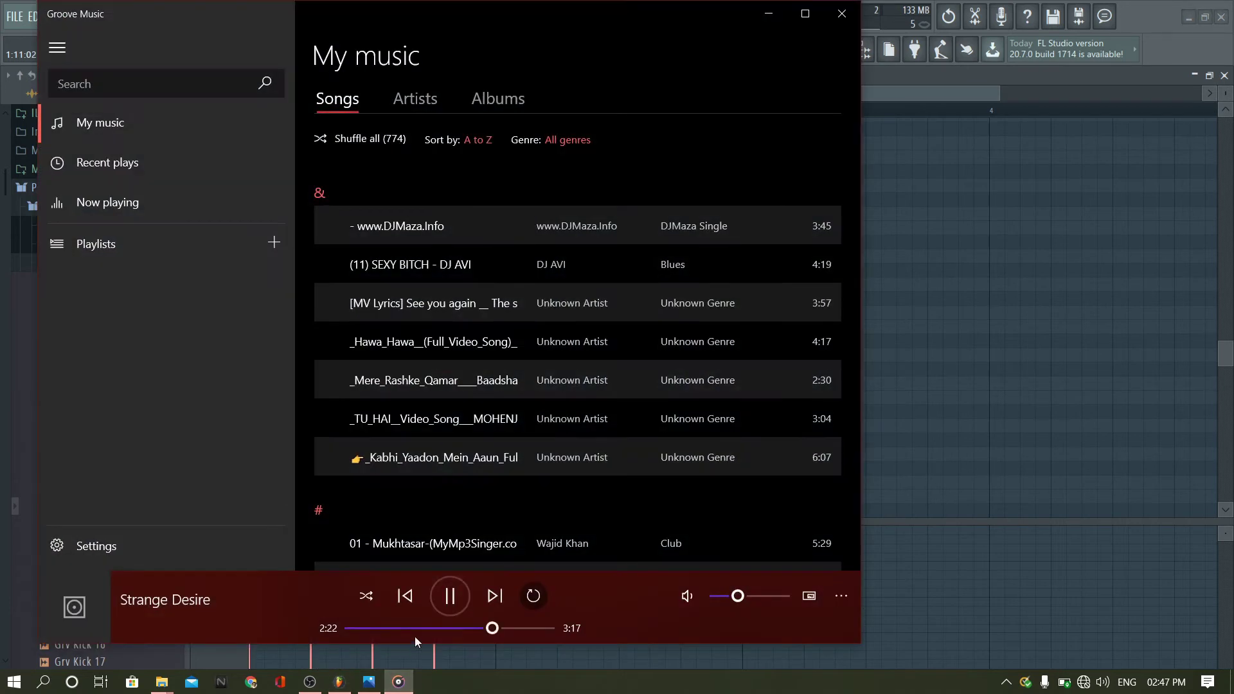
{"action": "left_click", "coordinate": [339, 681]}
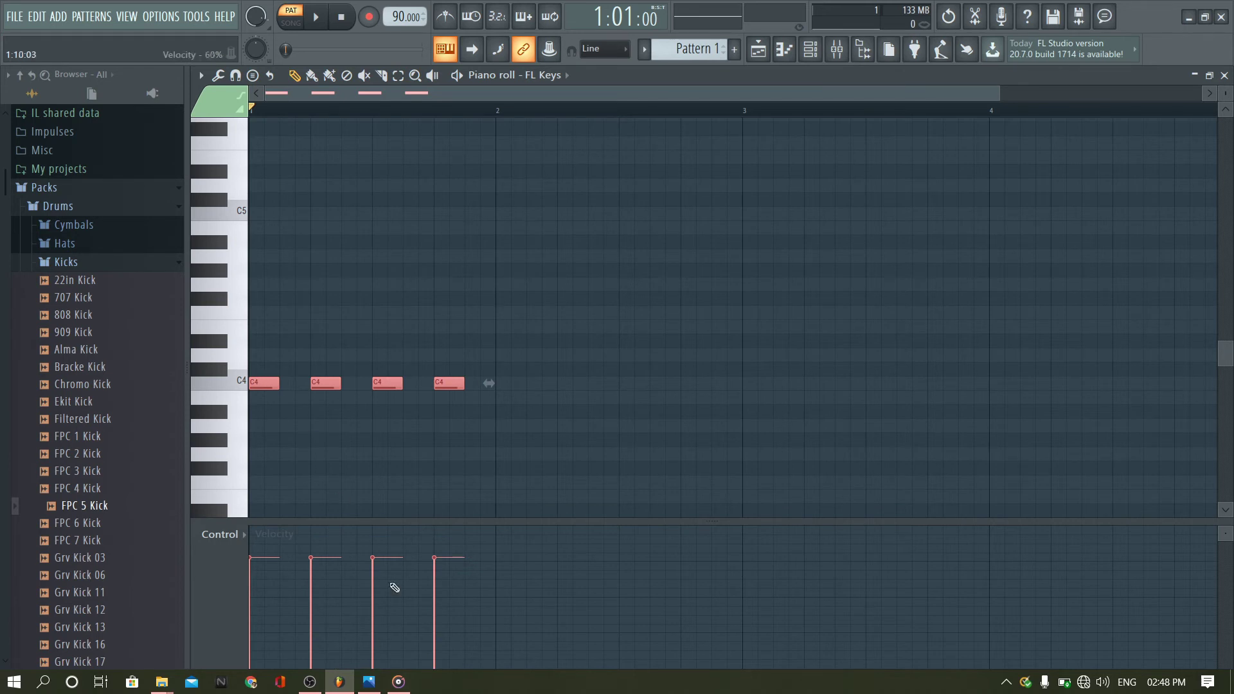
{"action": "left_click", "coordinate": [398, 681]}
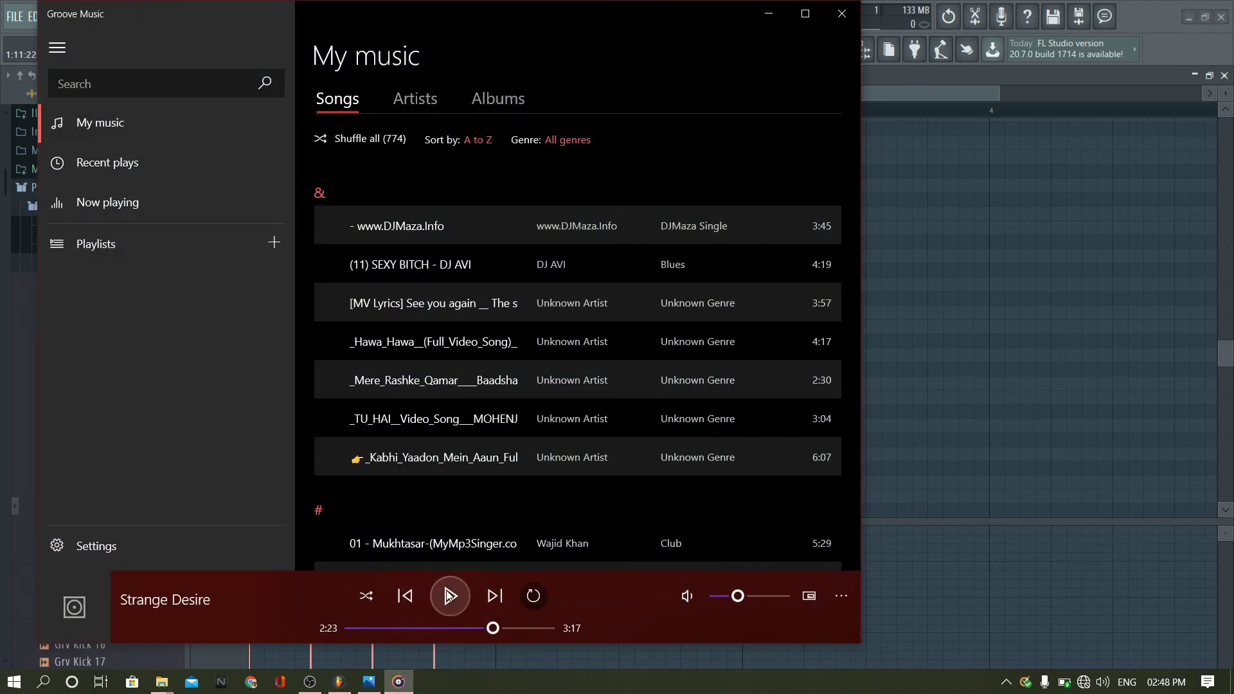
{"action": "left_click", "coordinate": [767, 13]}
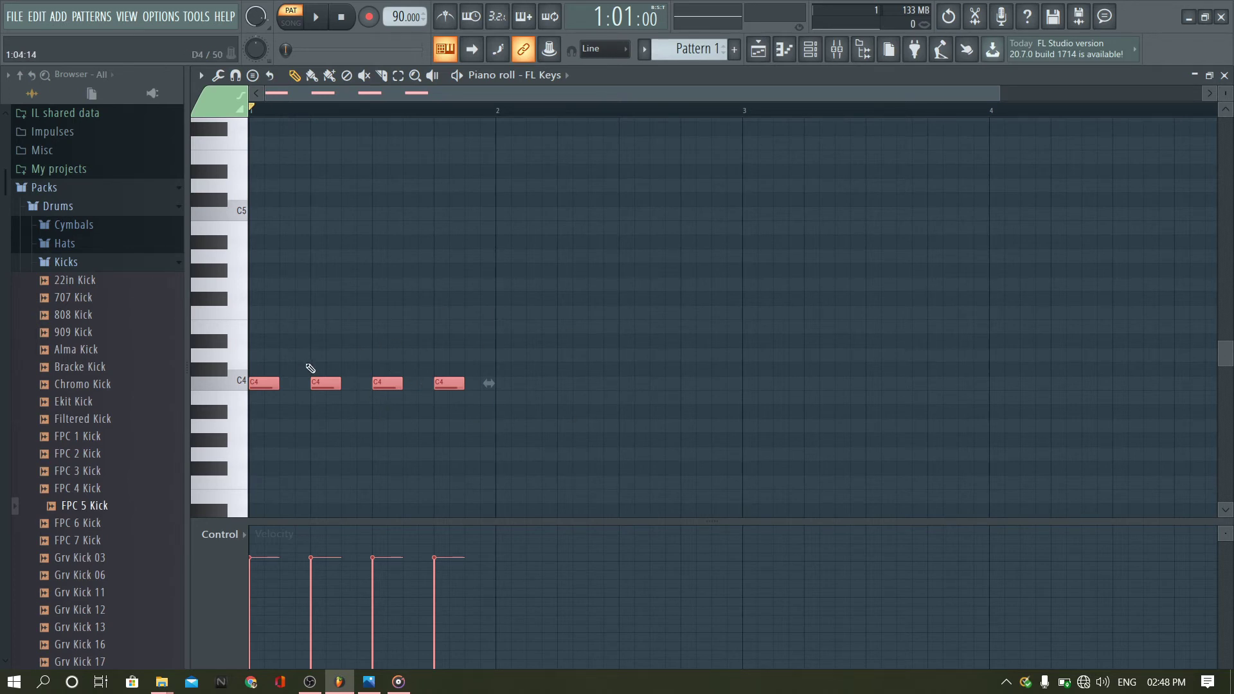
- Delete the four C4 notes from Pattern 1 in the piano roll
{"action": "right_click", "coordinate": [449, 383]}
{"action": "right_click", "coordinate": [387, 383]}
{"action": "right_click", "coordinate": [325, 384]}
{"action": "right_click", "coordinate": [264, 383]}
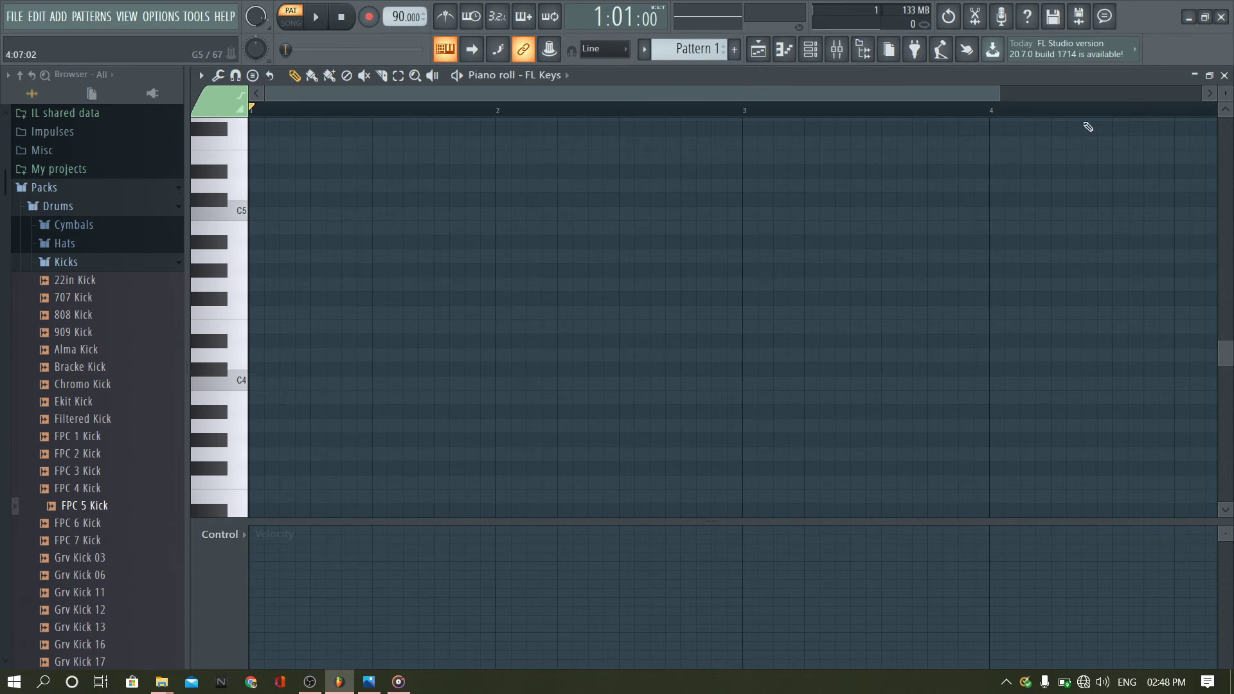
- Open Addicted To Beats from the realesed folder, pause it in Groove Music and return to the piano roll
{"action": "left_click", "coordinate": [162, 681]}
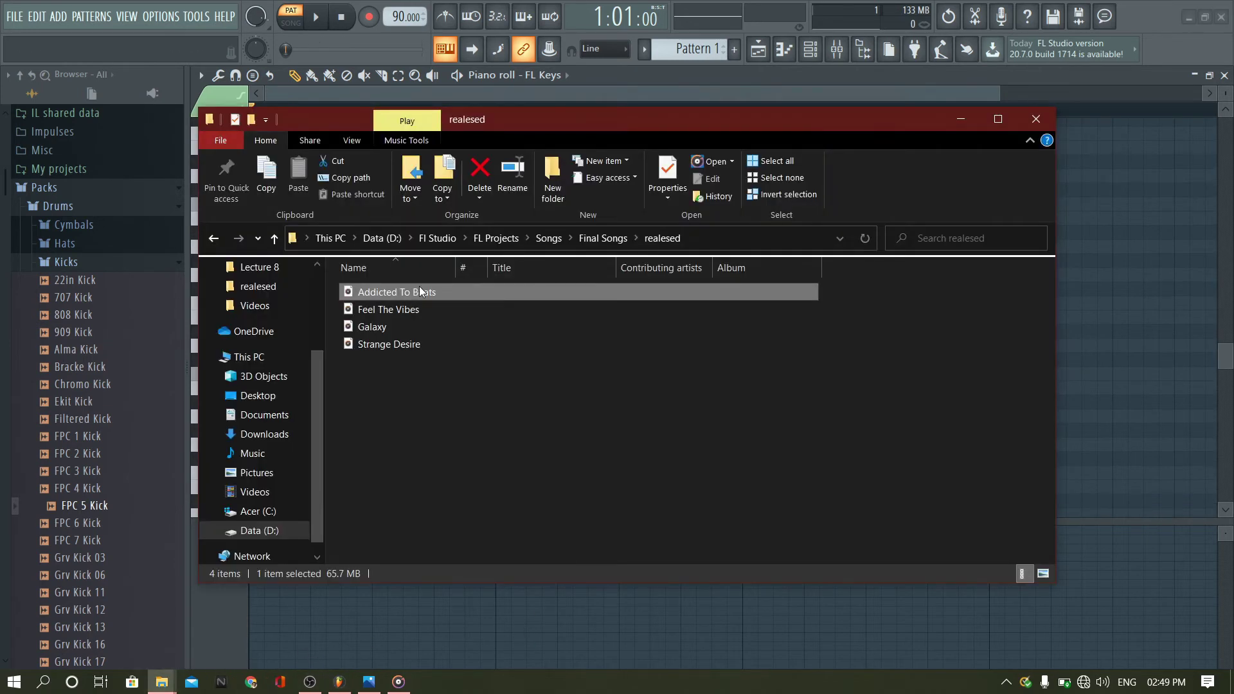
{"action": "double_click", "coordinate": [419, 291]}
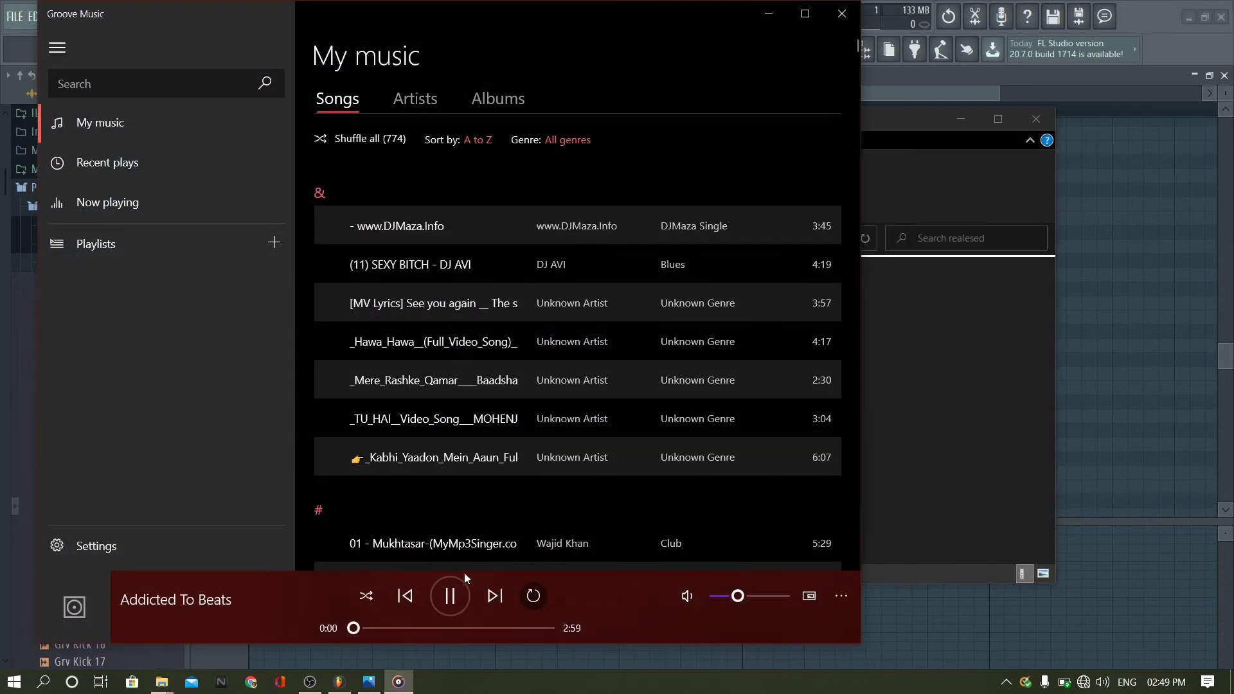
{"action": "left_click", "coordinate": [453, 596]}
{"action": "left_click", "coordinate": [842, 13]}
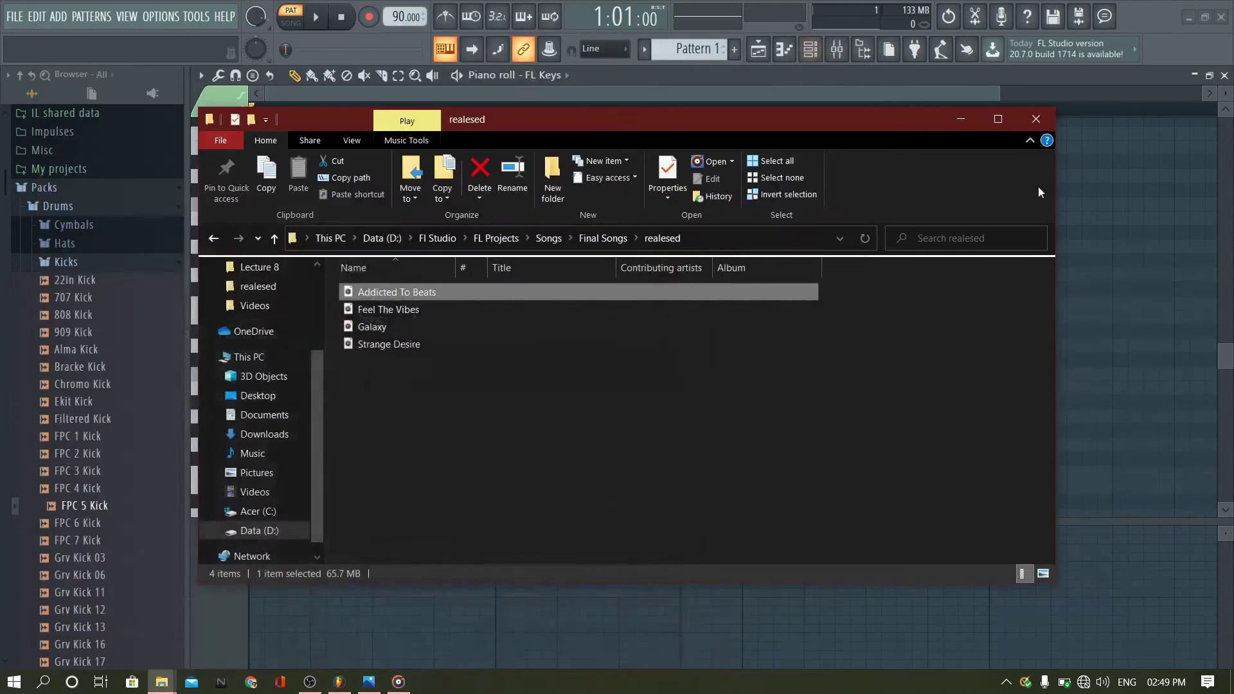
{"action": "left_click", "coordinate": [1031, 127]}
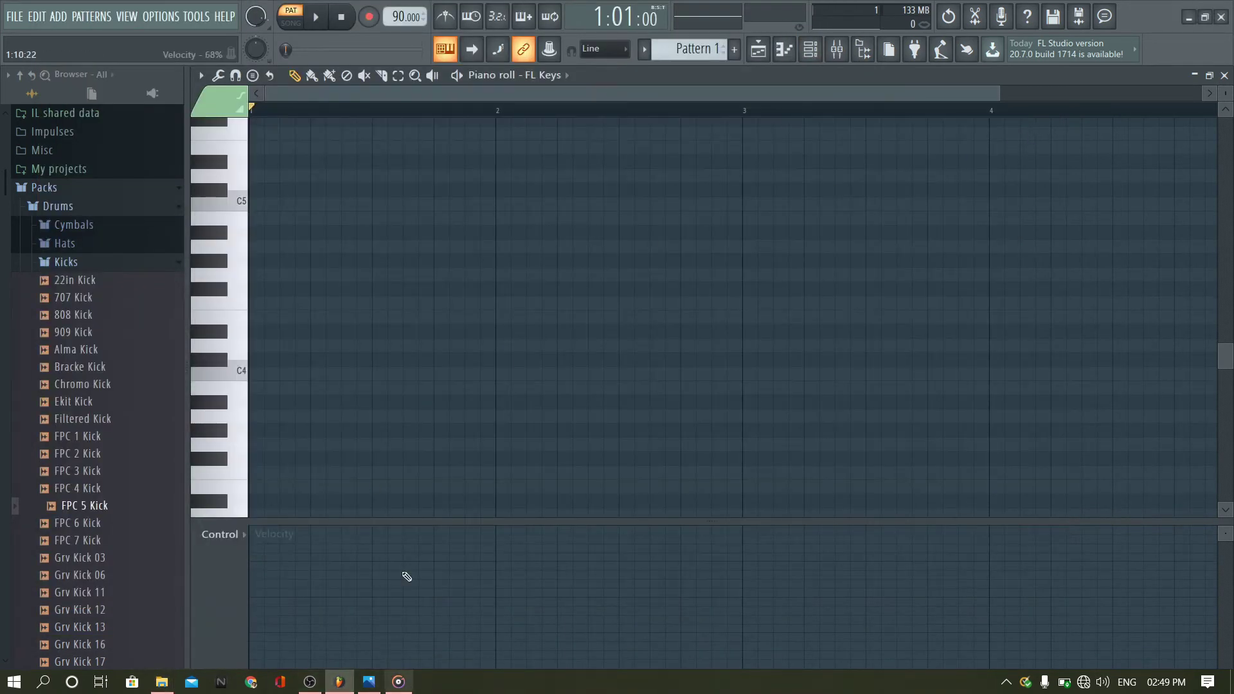
- Open the FL Keys instrument from the channel rack and start Addicted To Beats playing in the background
{"action": "left_click", "coordinate": [810, 49]}
{"action": "left_click", "coordinate": [534, 247]}
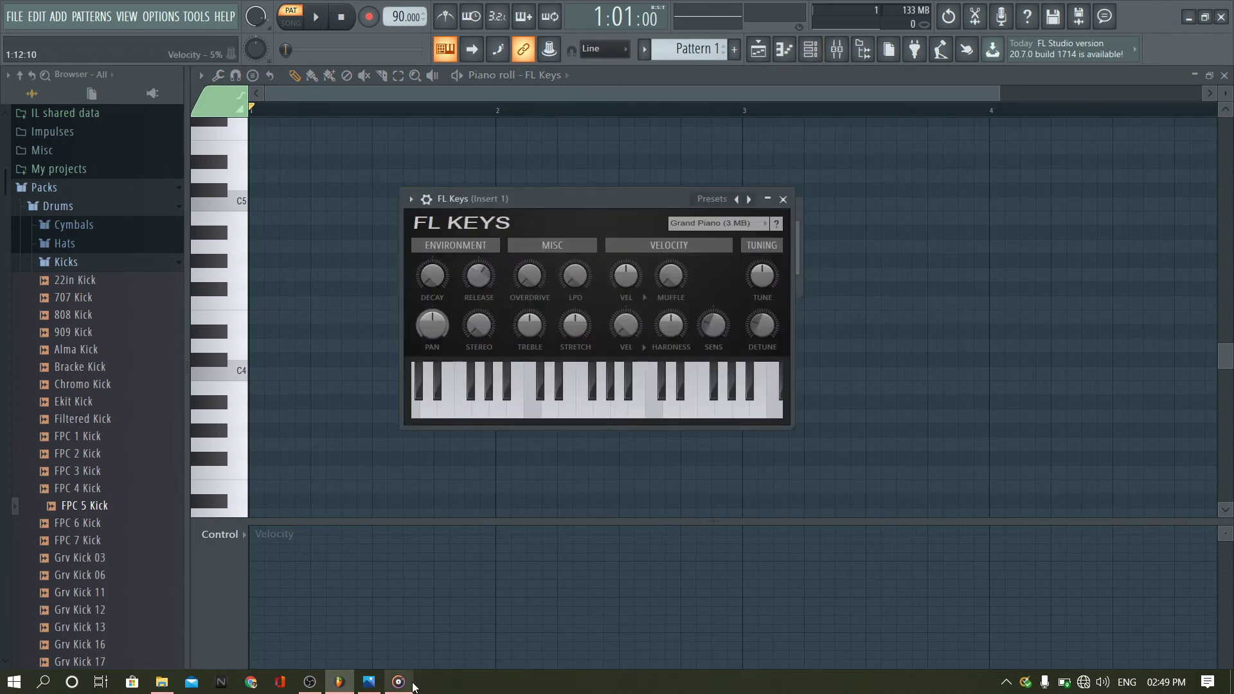
{"action": "mouse_move", "coordinate": [406, 687]}
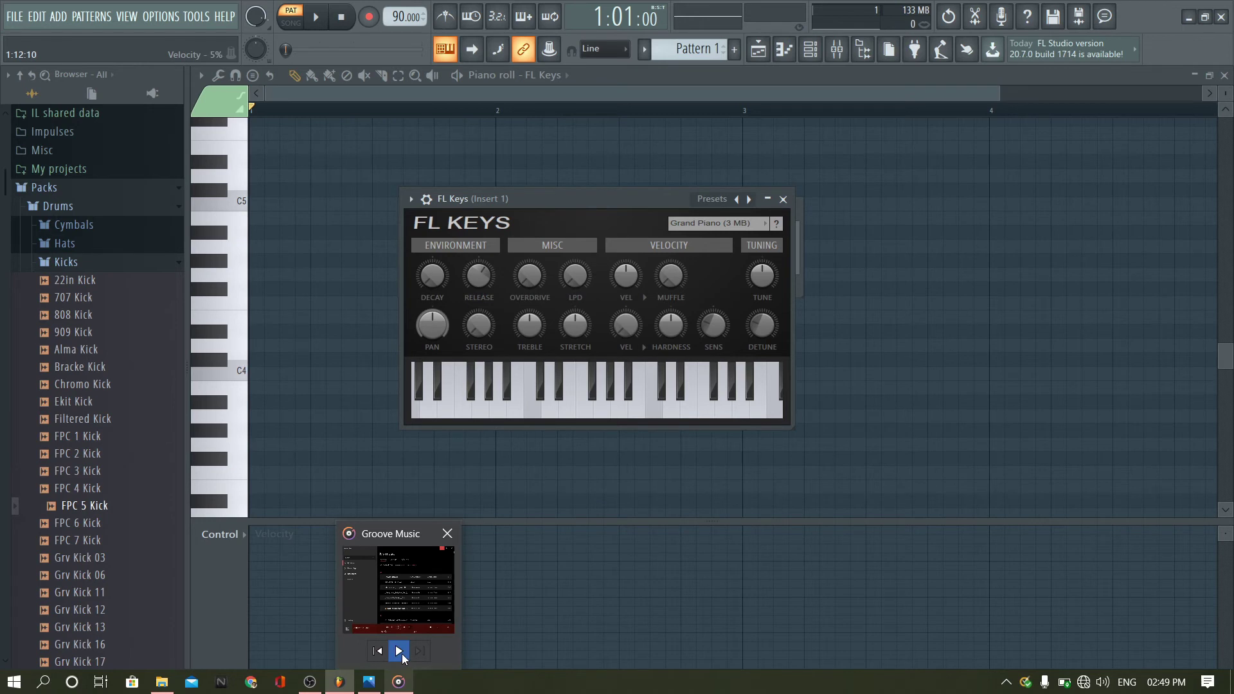
{"action": "left_click", "coordinate": [399, 650]}
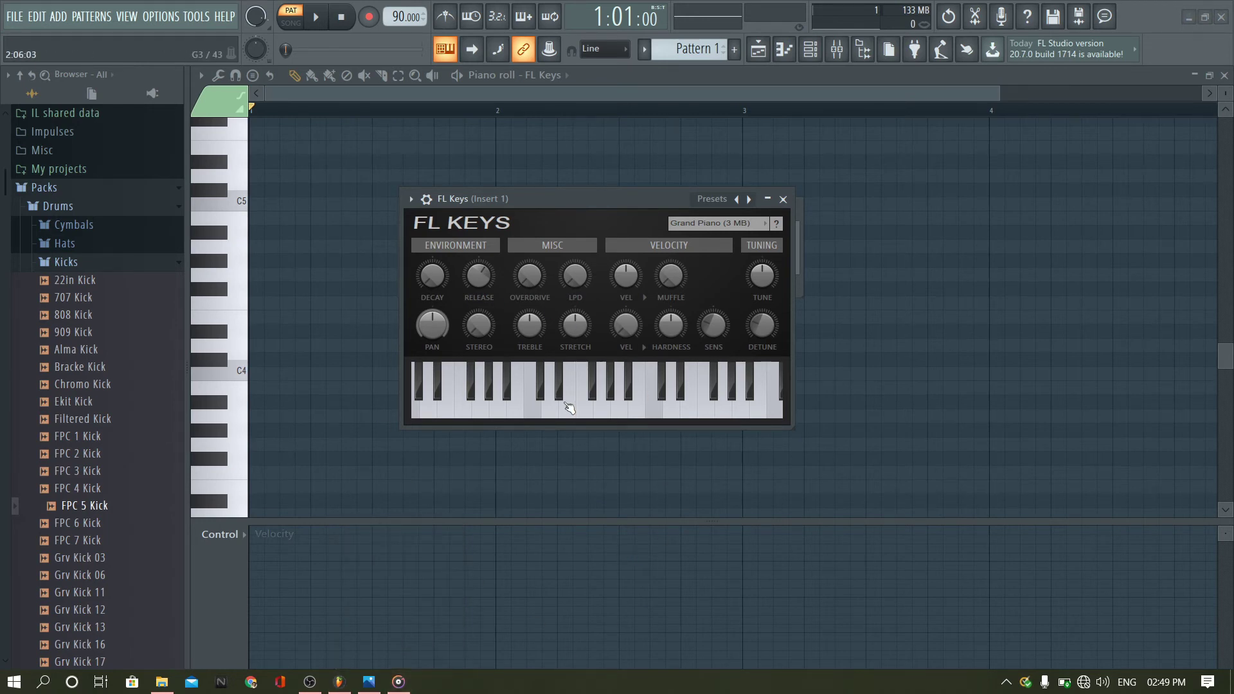
{"action": "mouse_move", "coordinate": [398, 681]}
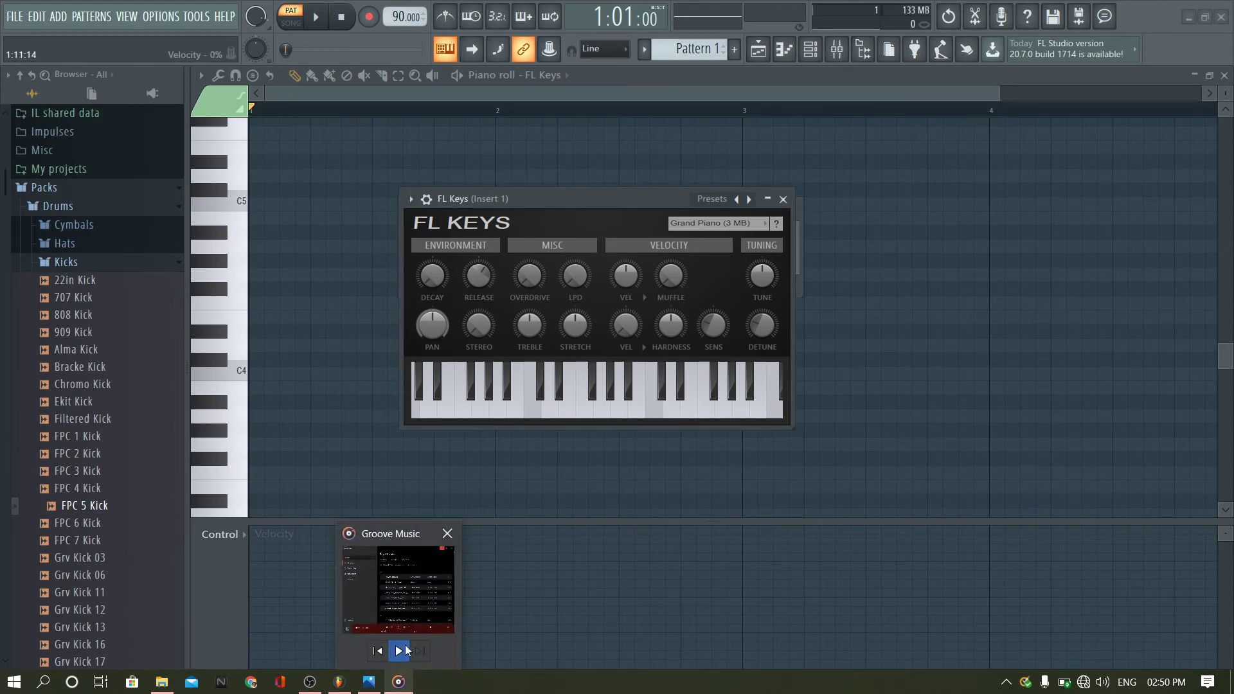
{"action": "left_click", "coordinate": [397, 659]}
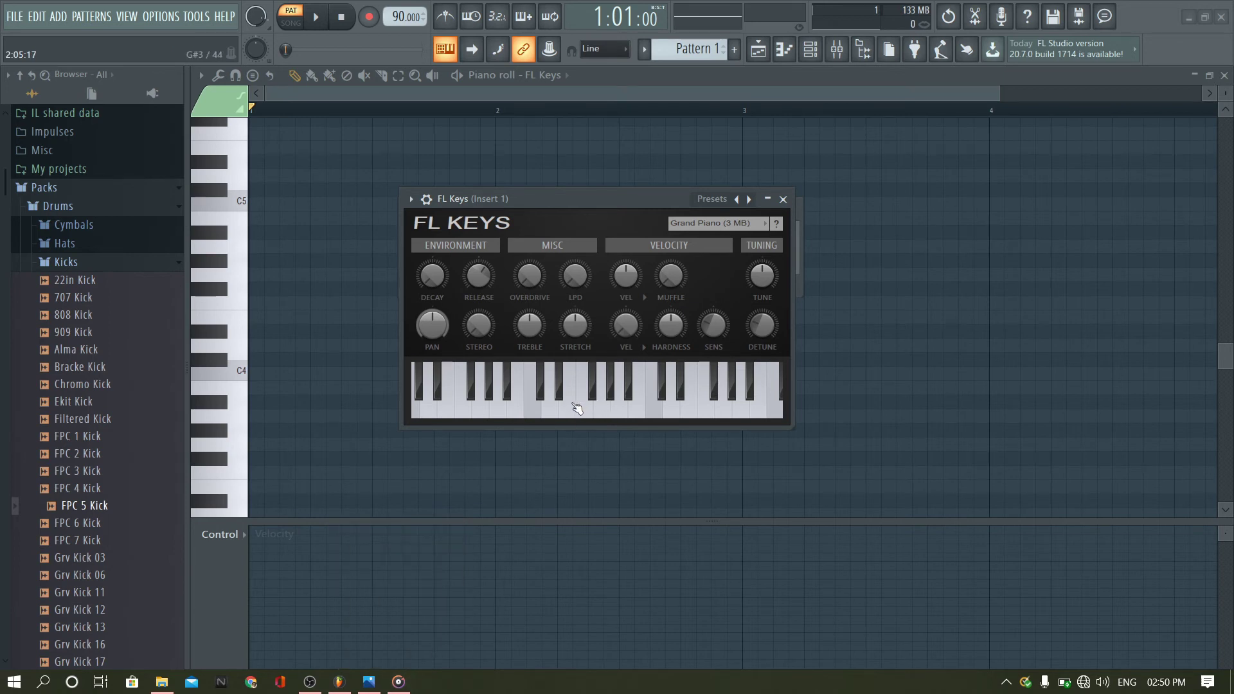
- Play up the FL Keys white keys from C to the next C and back down to the starting C
{"action": "left_click", "coordinate": [538, 412]}
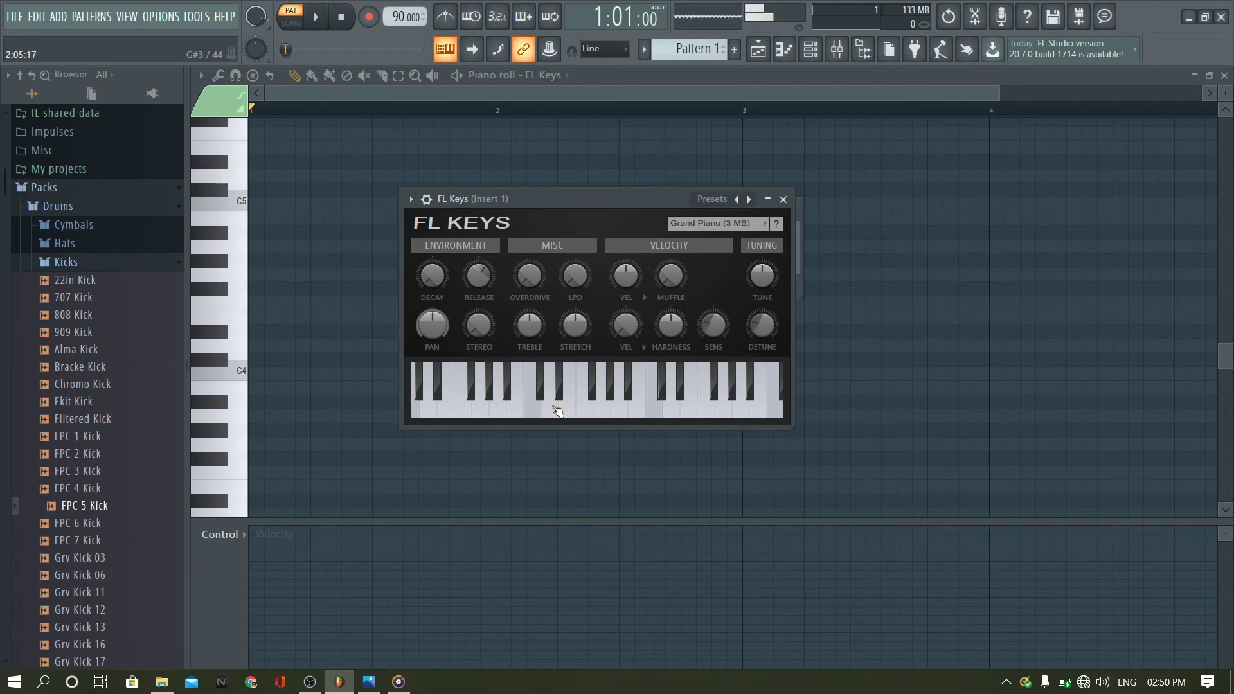
{"action": "left_click", "coordinate": [601, 412]}
{"action": "left_click", "coordinate": [618, 411]}
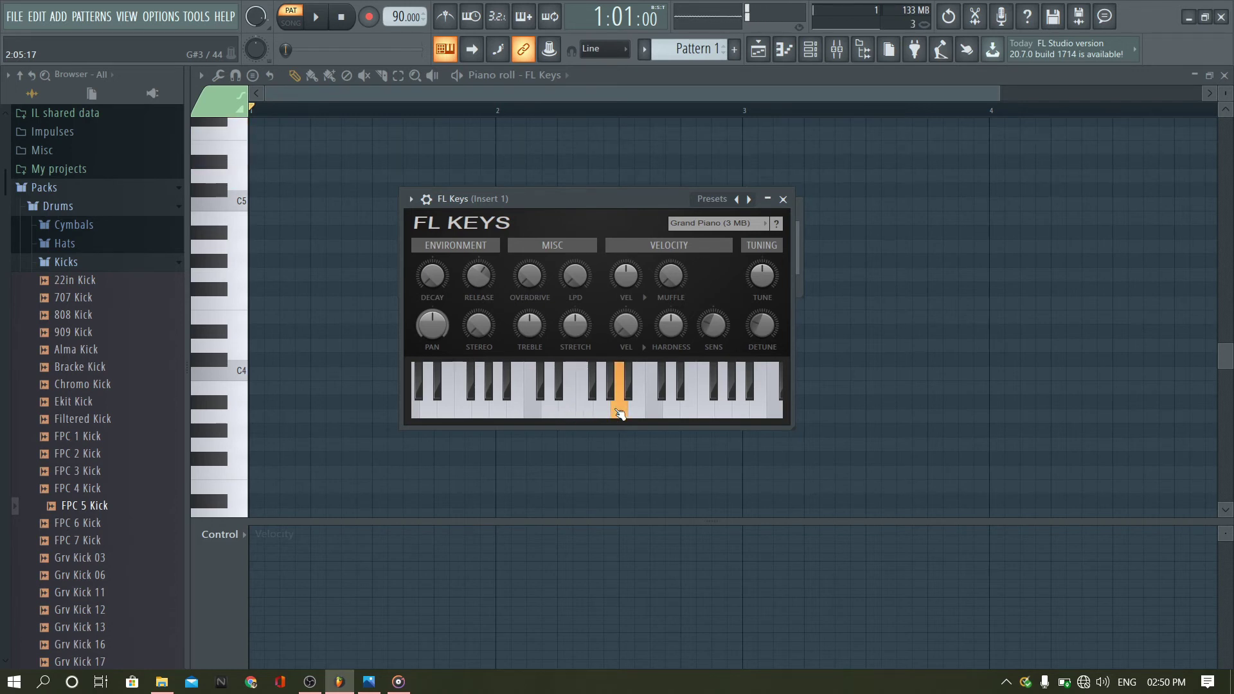
{"action": "left_click", "coordinate": [636, 411]}
{"action": "left_click", "coordinate": [661, 412]}
{"action": "left_click", "coordinate": [635, 413]}
{"action": "left_click", "coordinate": [615, 415]}
{"action": "left_click", "coordinate": [586, 413]}
{"action": "left_click", "coordinate": [569, 412]}
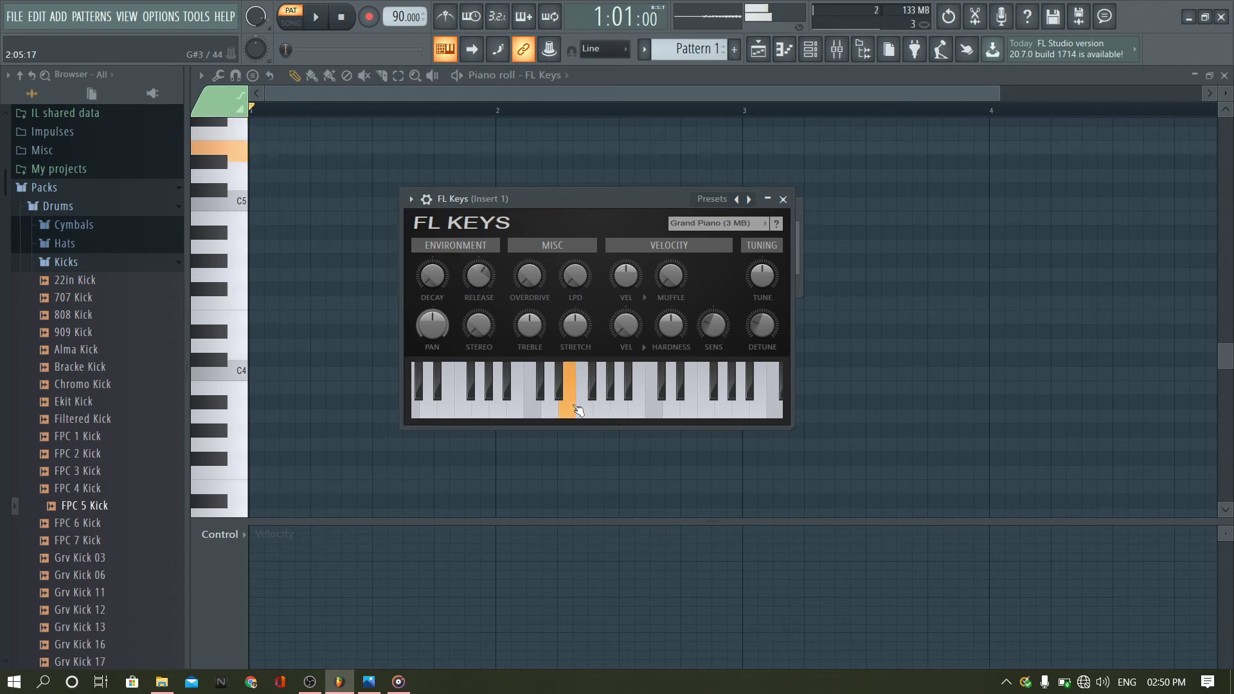
{"action": "left_click", "coordinate": [541, 411]}
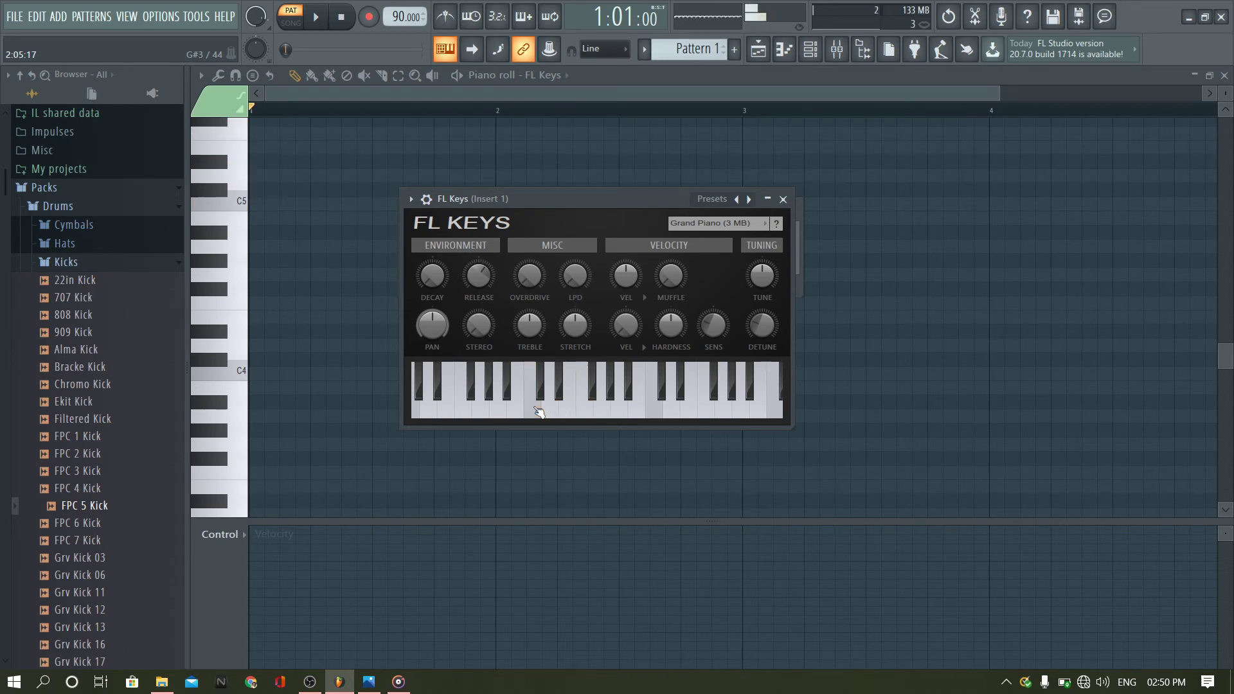
- Play the C5 key on the FL Keys keyboard repeatedly along with the song's beat
{"action": "left_click", "coordinate": [540, 411]}
{"action": "left_click", "coordinate": [540, 412]}
{"action": "left_click", "coordinate": [539, 411]}
{"action": "left_click", "coordinate": [539, 412]}
{"action": "left_click", "coordinate": [539, 412]}
{"action": "left_click", "coordinate": [538, 412]}
{"action": "left_click", "coordinate": [538, 412]}
{"action": "left_click", "coordinate": [538, 412]}
{"action": "left_click", "coordinate": [538, 411]}
{"action": "left_click", "coordinate": [538, 412]}
{"action": "left_click", "coordinate": [539, 412]}
{"action": "left_click", "coordinate": [538, 412]}
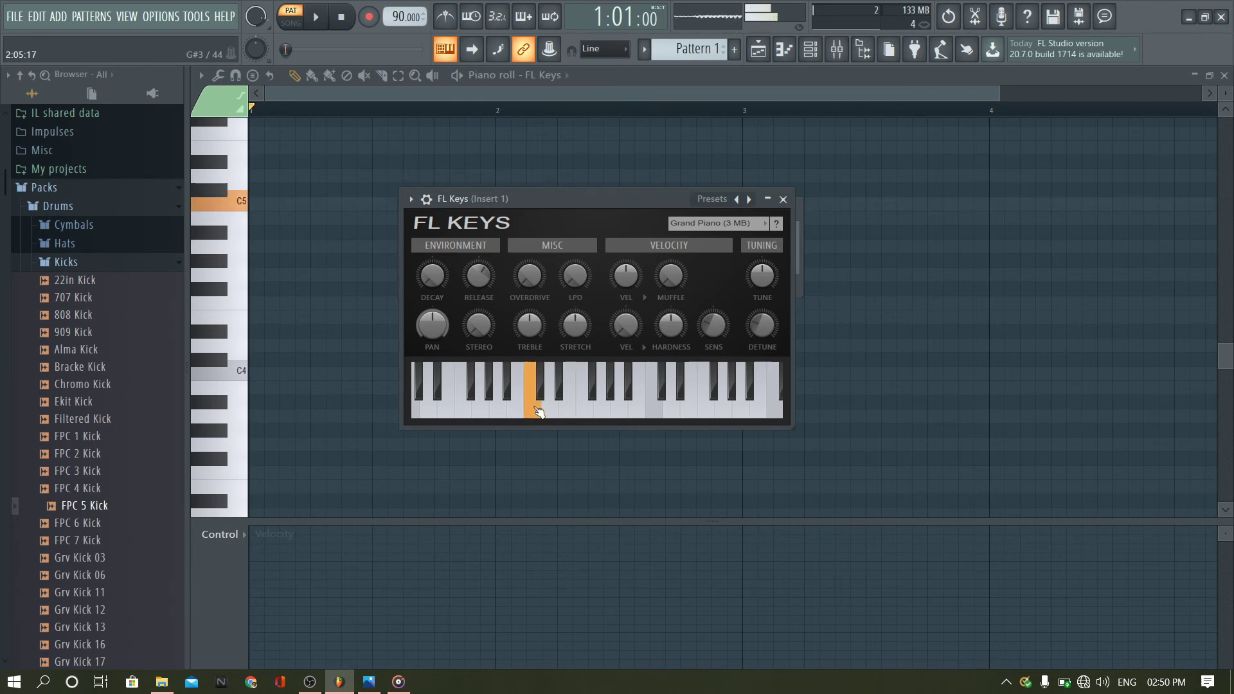
{"action": "left_click", "coordinate": [538, 412]}
{"action": "left_click", "coordinate": [539, 412]}
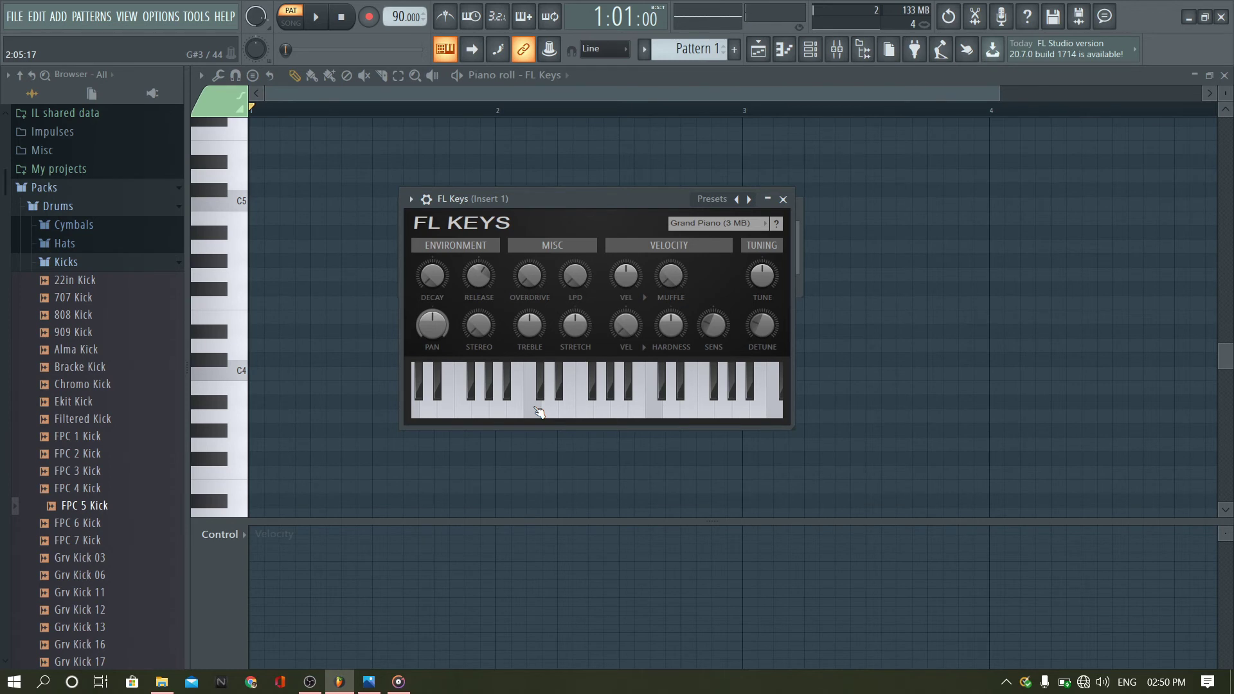
{"action": "left_click", "coordinate": [538, 411]}
{"action": "left_click", "coordinate": [538, 412]}
{"action": "left_click", "coordinate": [538, 412]}
{"action": "left_click", "coordinate": [538, 412]}
{"action": "left_click", "coordinate": [538, 412]}
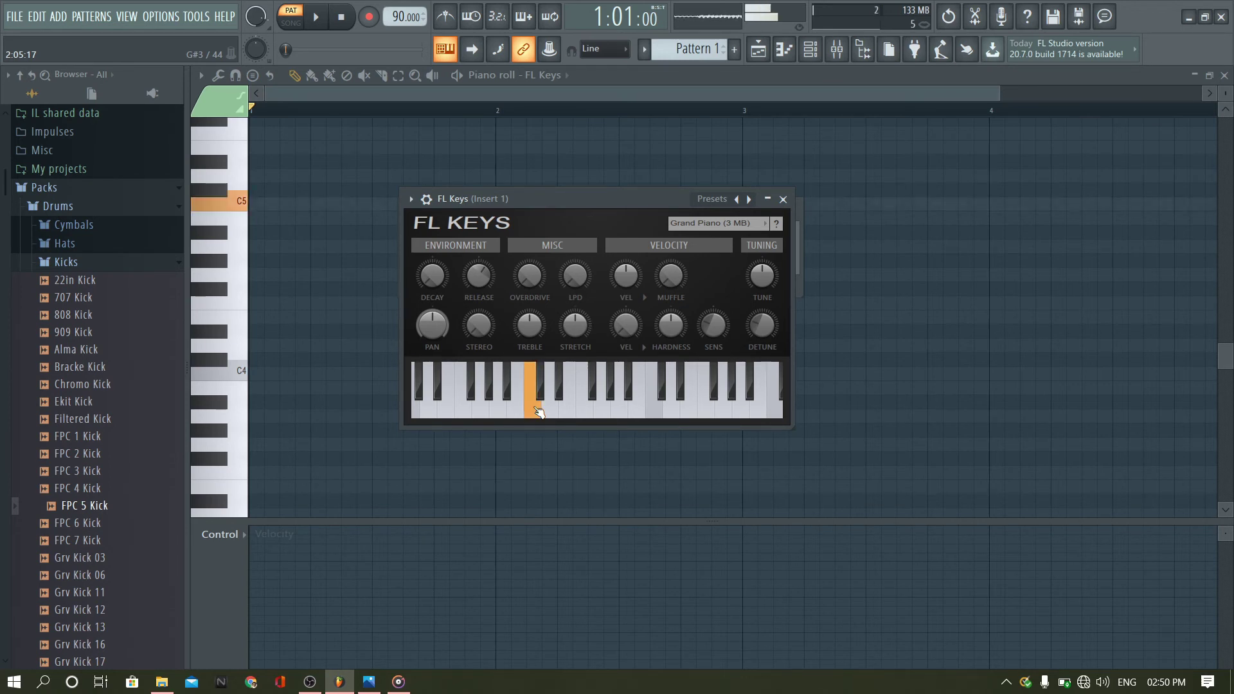
{"action": "left_click", "coordinate": [539, 412]}
- Play D and E on FL Keys, and glide from E up through the white keys to the next C
{"action": "left_click", "coordinate": [551, 416]}
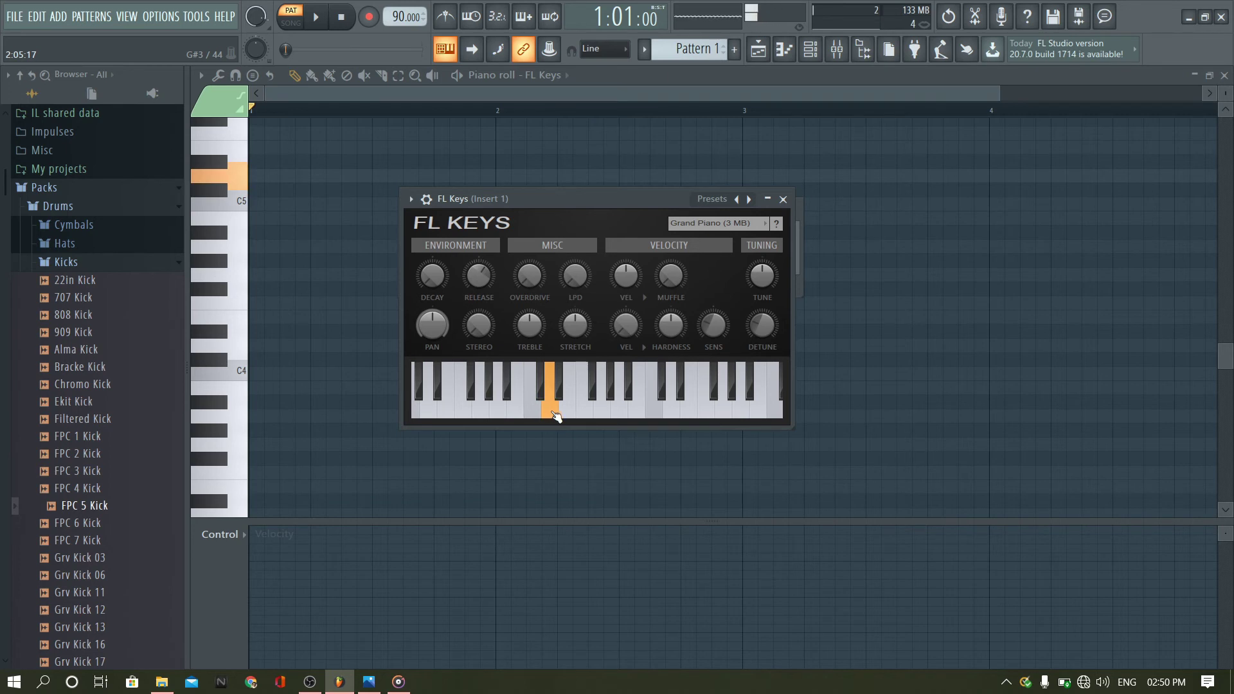
{"action": "left_click", "coordinate": [569, 416]}
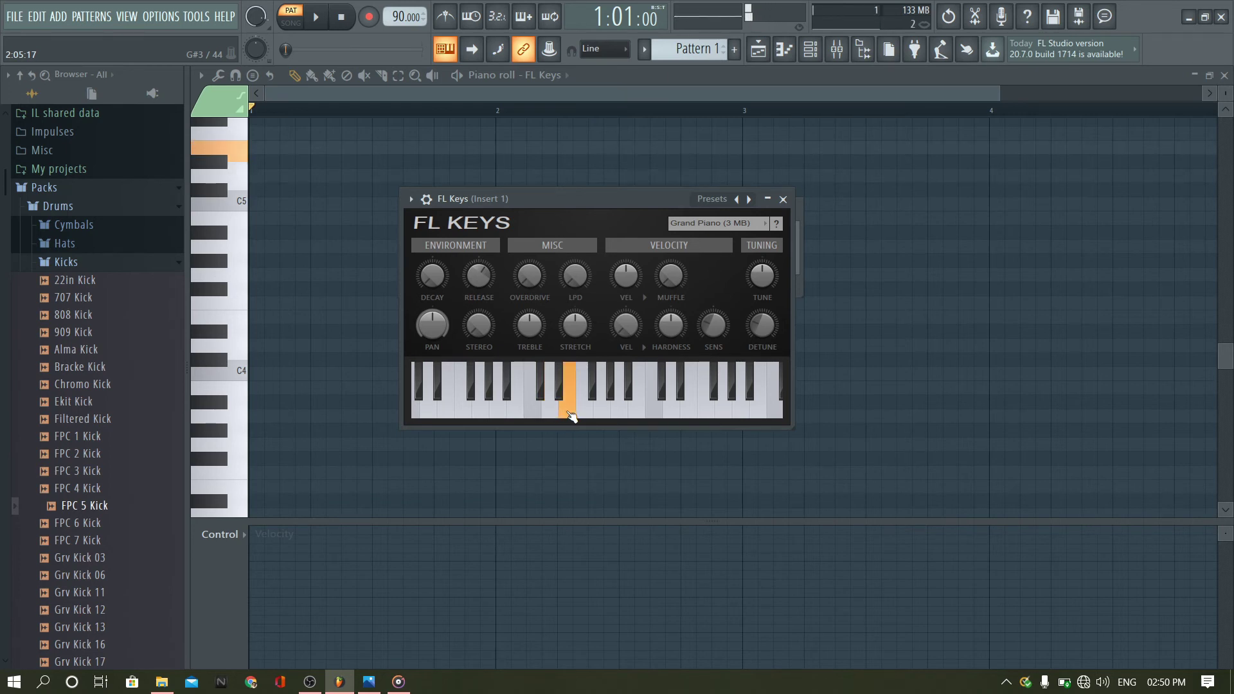
{"action": "left_click_drag", "start_coordinate": [572, 416], "coordinate": [652, 415]}
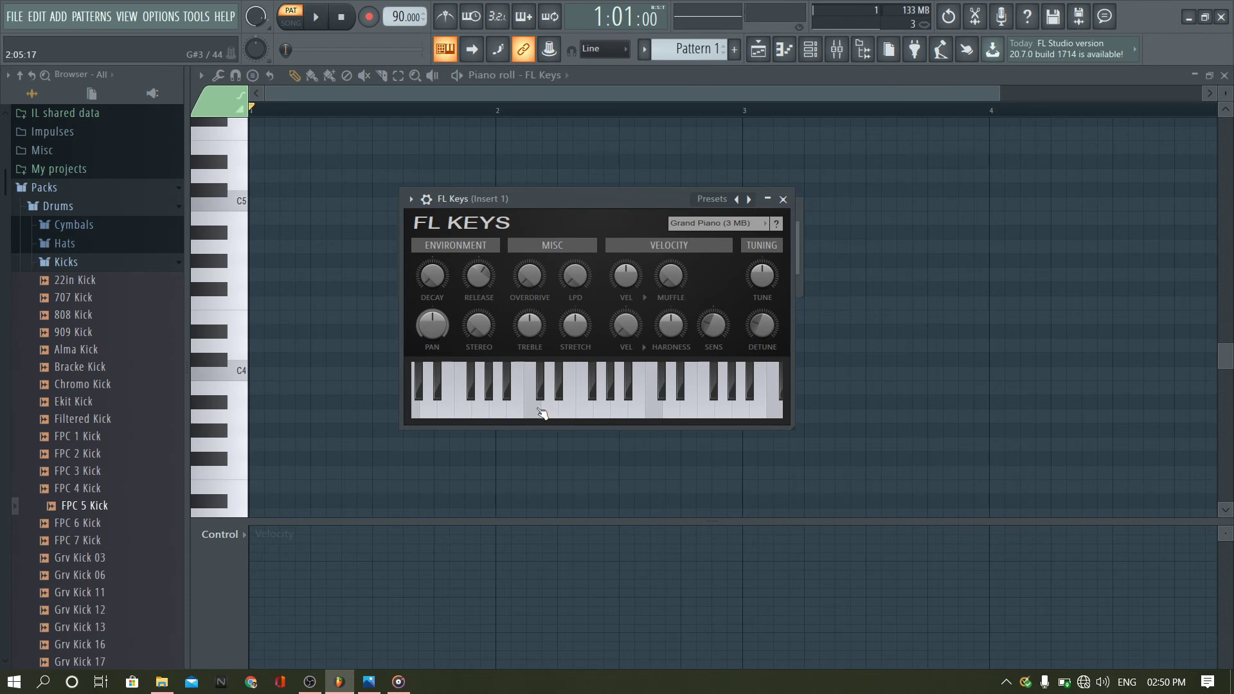
- Repeat the C5 key seven times on the FL Keys keyboard in time with the song
{"action": "left_click", "coordinate": [539, 410]}
{"action": "left_click", "coordinate": [538, 410]}
{"action": "left_click", "coordinate": [539, 410]}
{"action": "left_click", "coordinate": [538, 410]}
{"action": "left_click", "coordinate": [540, 411]}
{"action": "left_click", "coordinate": [540, 411]}
{"action": "left_click", "coordinate": [540, 411]}
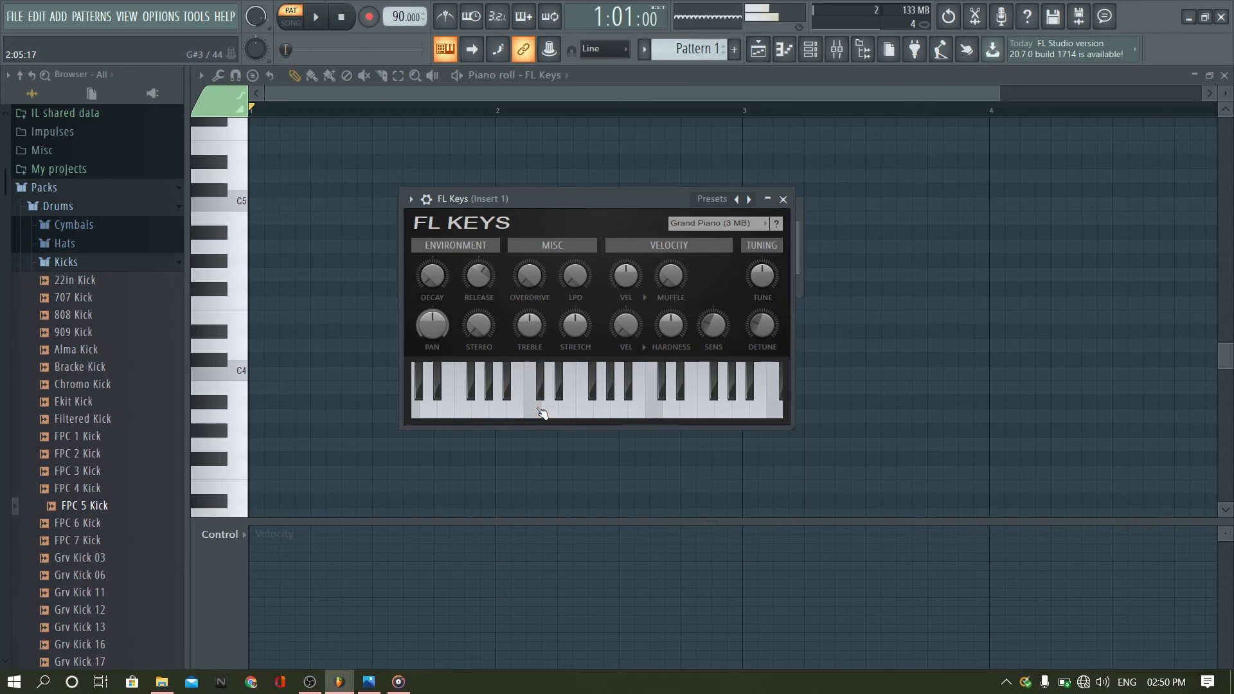
- Pause Addicted To Beats in Groove Music, minimize the player and close the FL Keys window
{"action": "key", "text": "space"}
{"action": "key", "text": "space"}
{"action": "left_click", "coordinate": [397, 682]}
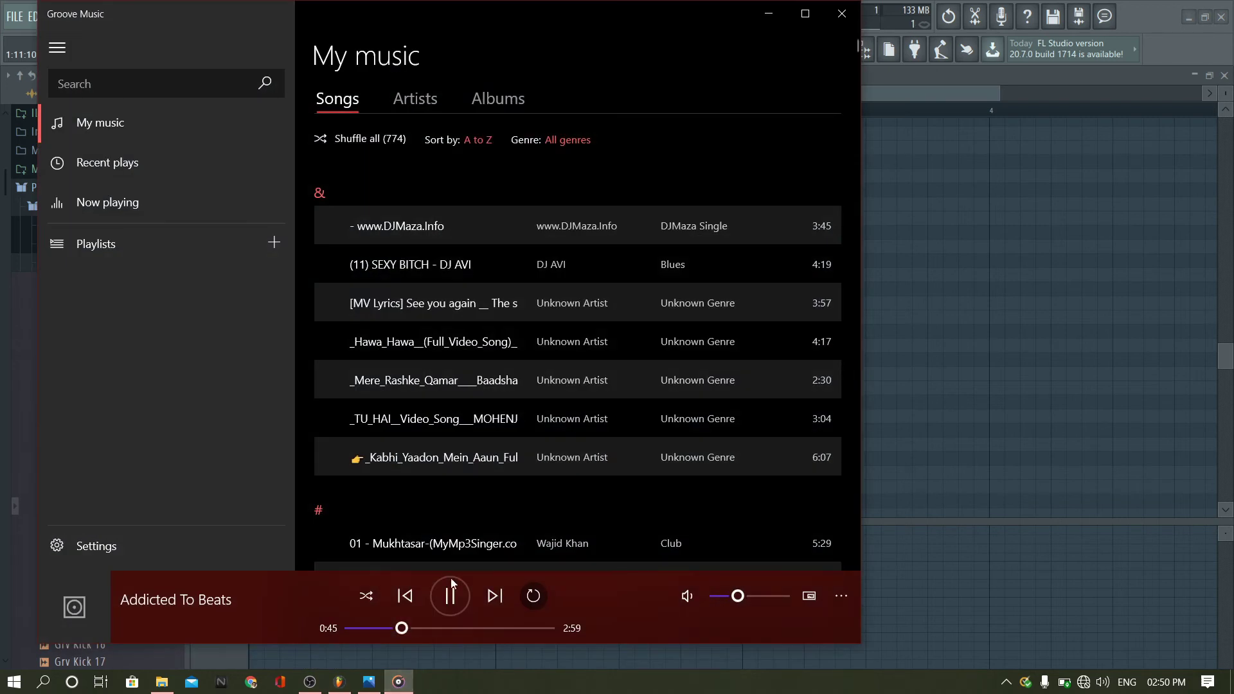
{"action": "left_click", "coordinate": [768, 13]}
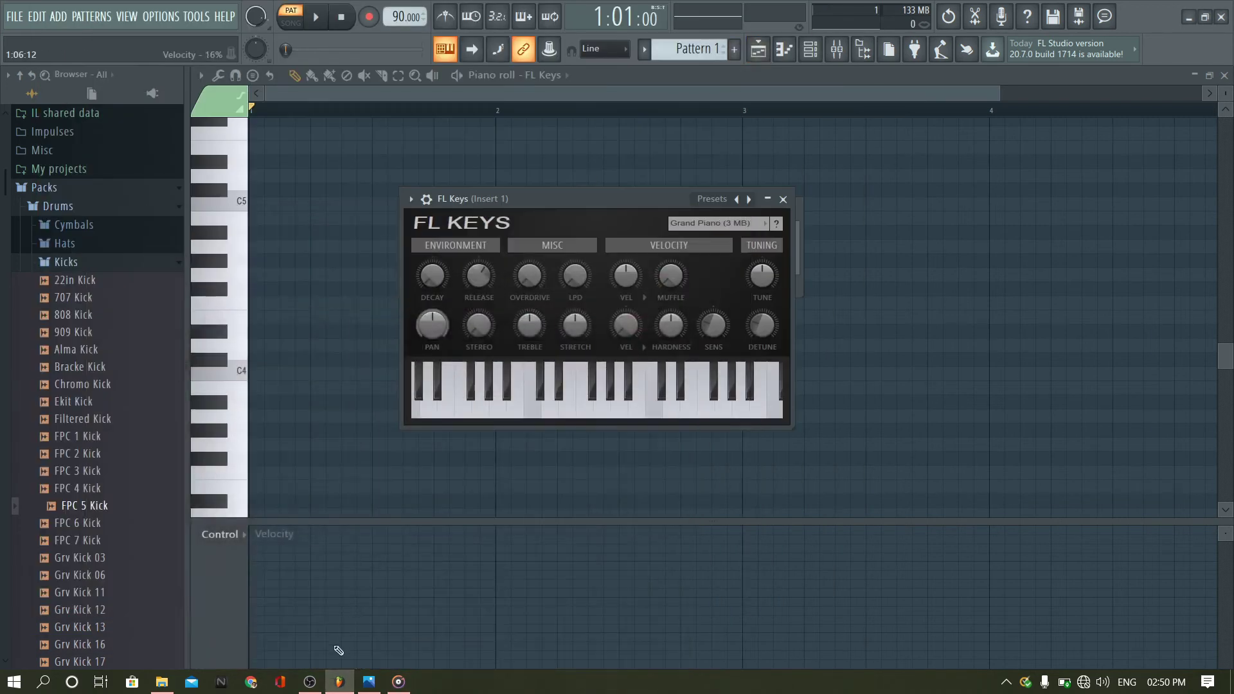
{"action": "left_click", "coordinate": [782, 199]}
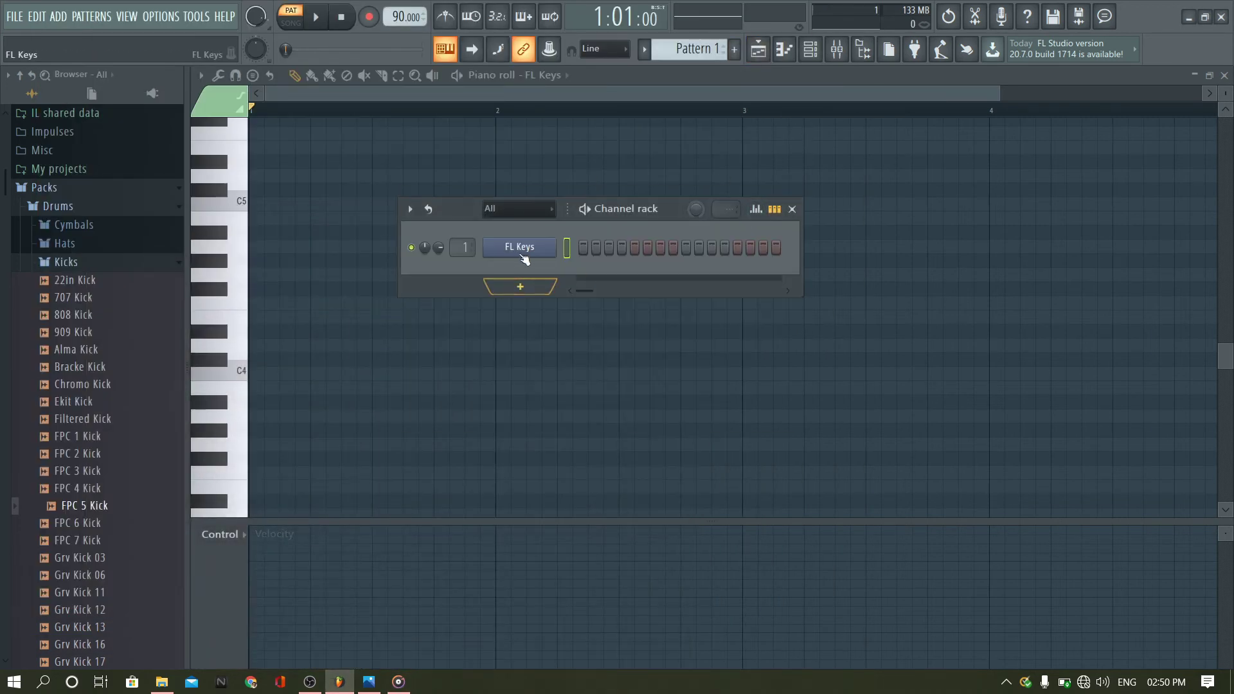
- Close the Channel rack and add a C5 note at the start of bar 1 in the piano roll
{"action": "left_click", "coordinate": [791, 209]}
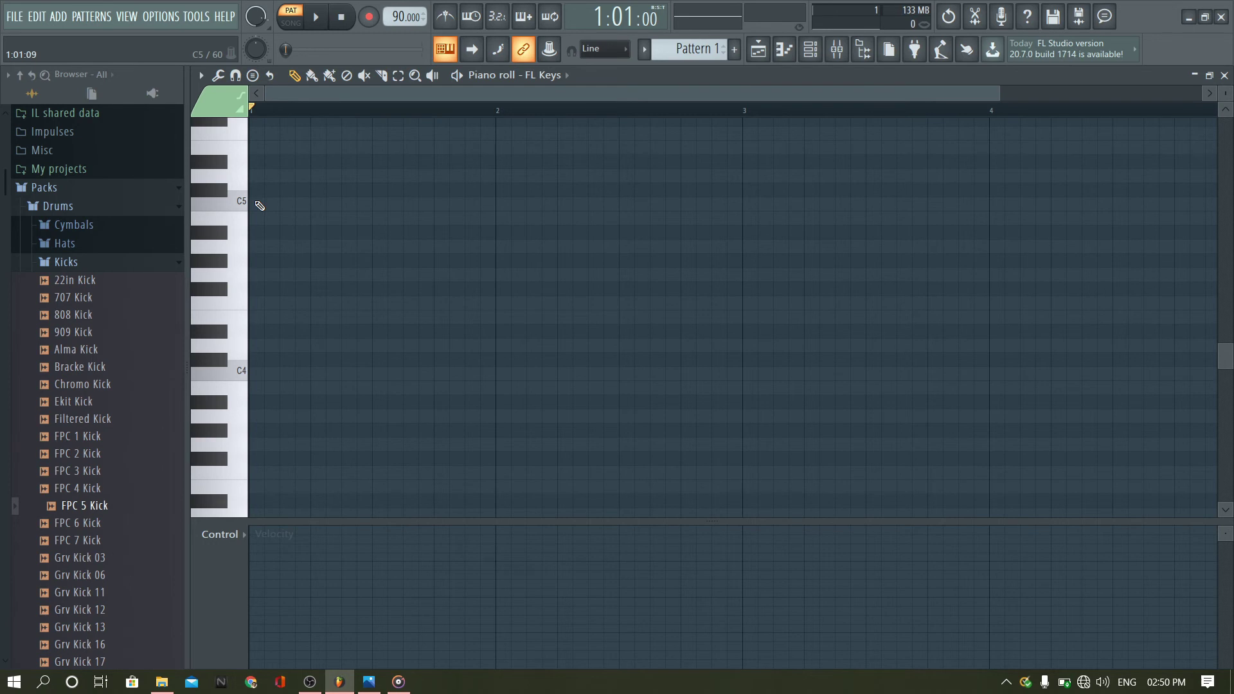
{"action": "left_click", "coordinate": [256, 201]}
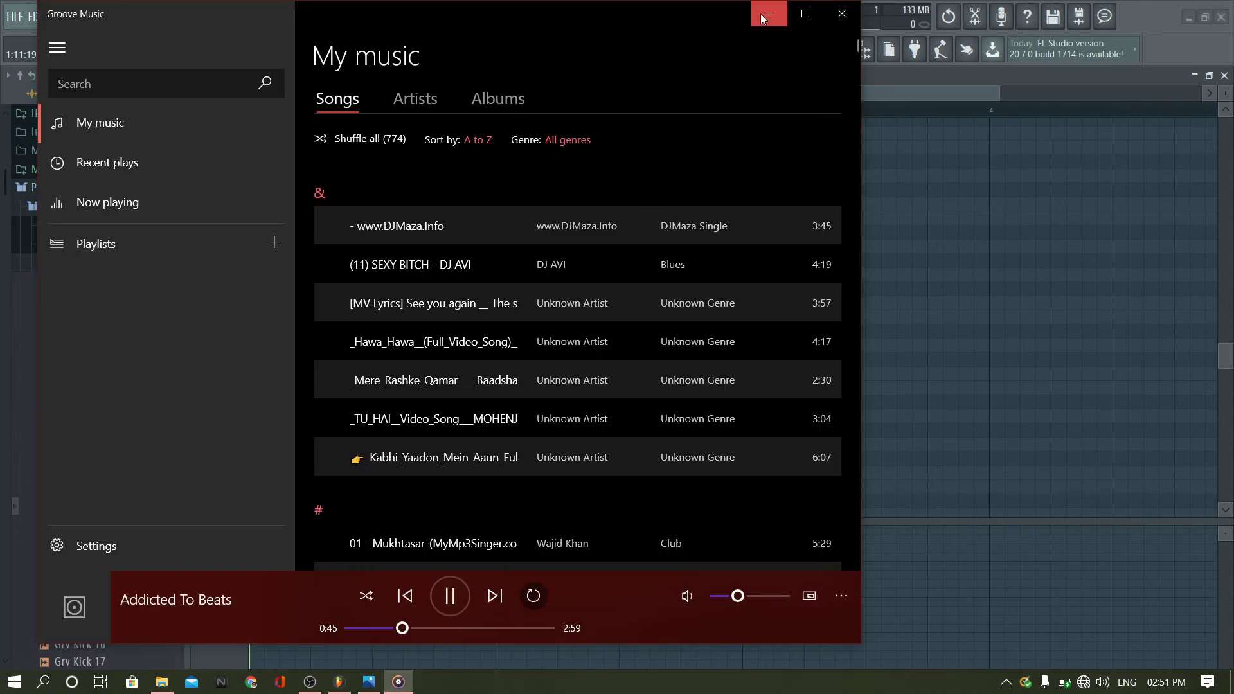
- Minimize Groove Music, tap the playing song's beat in the Tempo tapper to set the tempo to 140, and close the tapper
{"action": "left_click", "coordinate": [763, 14]}
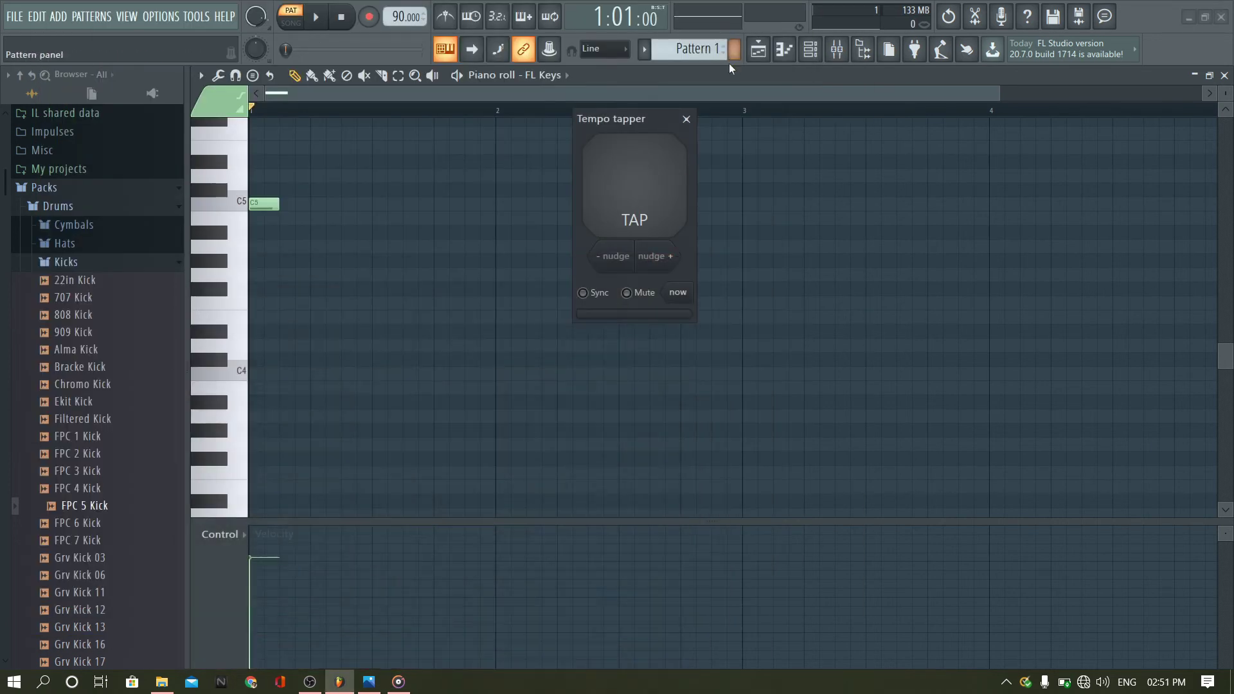
{"action": "left_click", "coordinate": [660, 173]}
{"action": "left_click", "coordinate": [660, 172]}
{"action": "left_click", "coordinate": [660, 172]}
{"action": "left_click", "coordinate": [660, 172]}
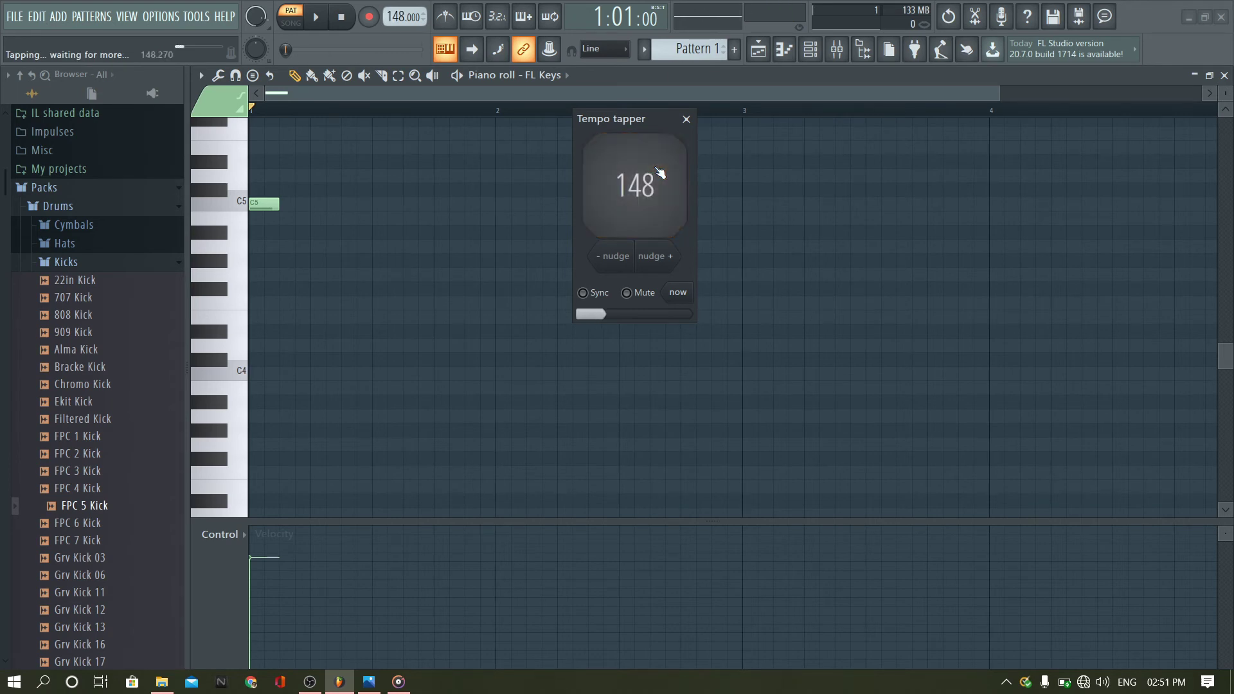
{"action": "left_click", "coordinate": [660, 172]}
{"action": "left_click", "coordinate": [660, 172]}
{"action": "left_click", "coordinate": [660, 173]}
{"action": "left_click", "coordinate": [660, 173]}
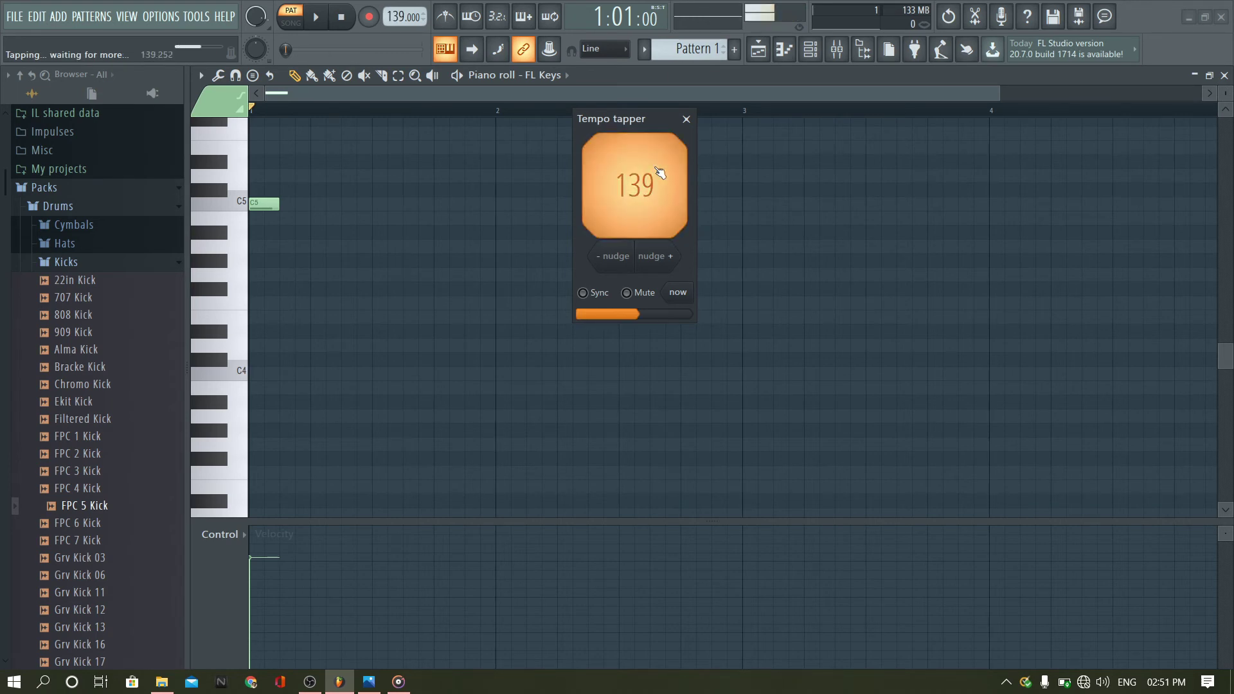
{"action": "left_click", "coordinate": [660, 172]}
{"action": "left_click", "coordinate": [660, 172]}
{"action": "left_click", "coordinate": [660, 172]}
{"action": "left_click", "coordinate": [660, 172]}
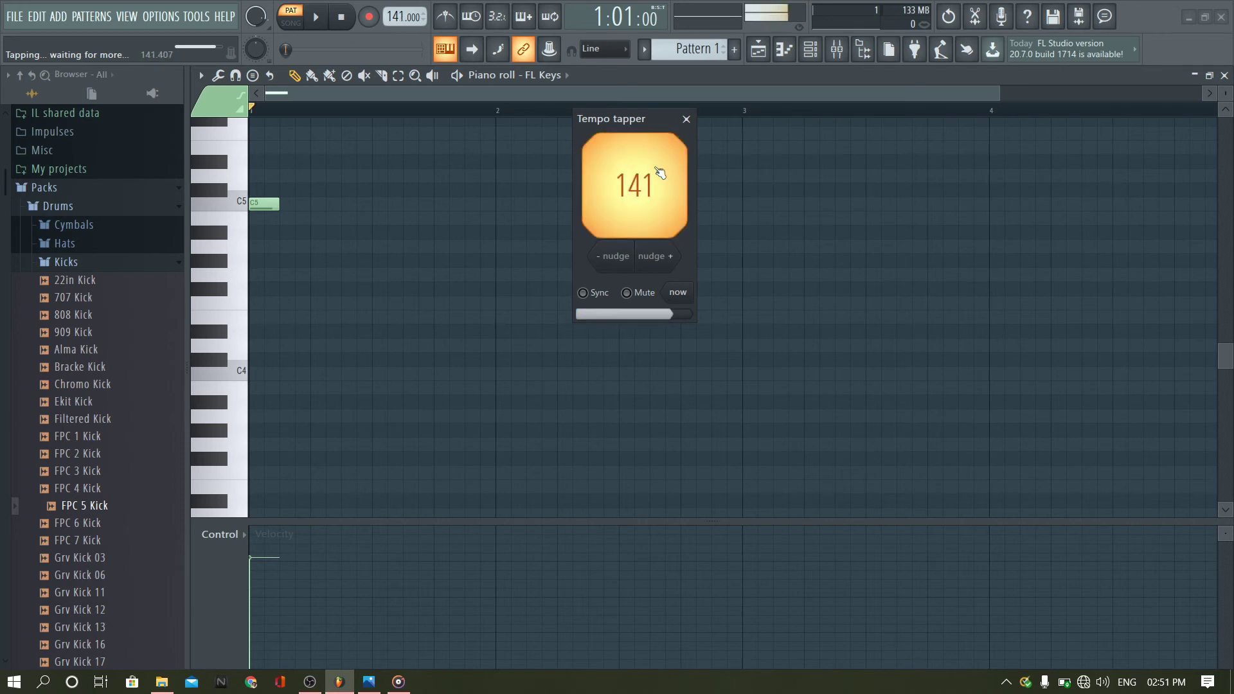
{"action": "left_click", "coordinate": [660, 172]}
{"action": "left_click", "coordinate": [660, 172]}
{"action": "left_click", "coordinate": [660, 172]}
{"action": "left_click", "coordinate": [660, 172]}
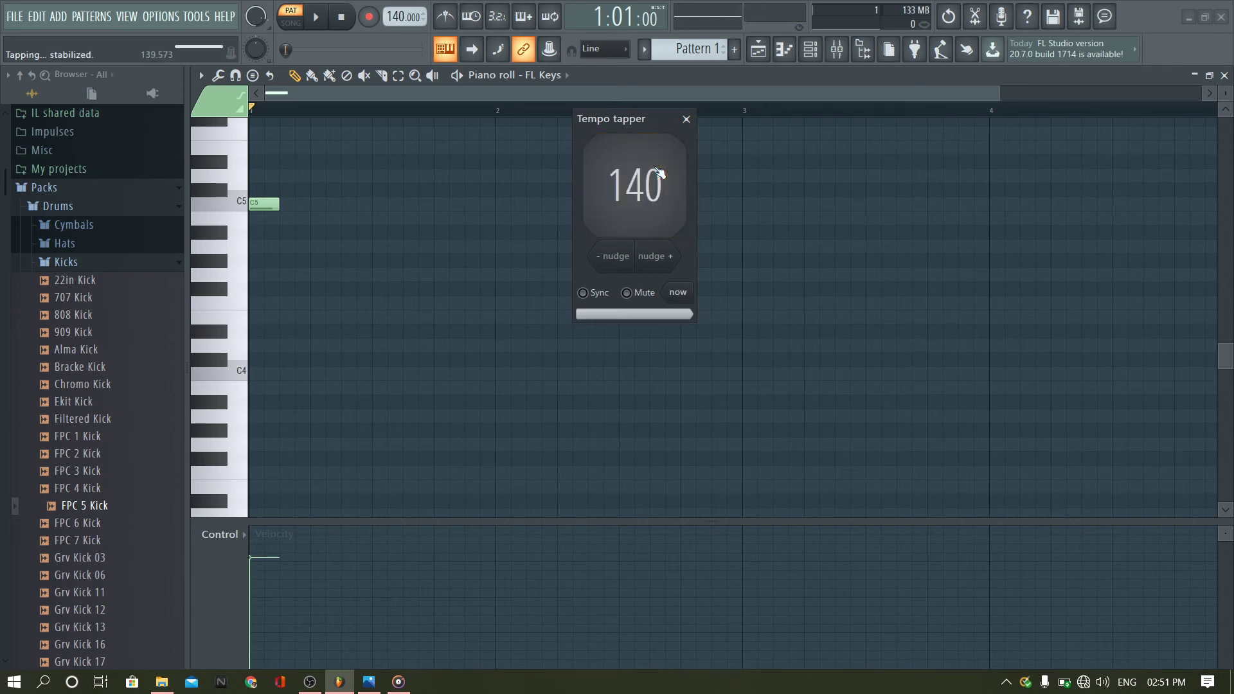
{"action": "left_click", "coordinate": [660, 172]}
{"action": "left_click", "coordinate": [660, 172]}
{"action": "left_click", "coordinate": [660, 172]}
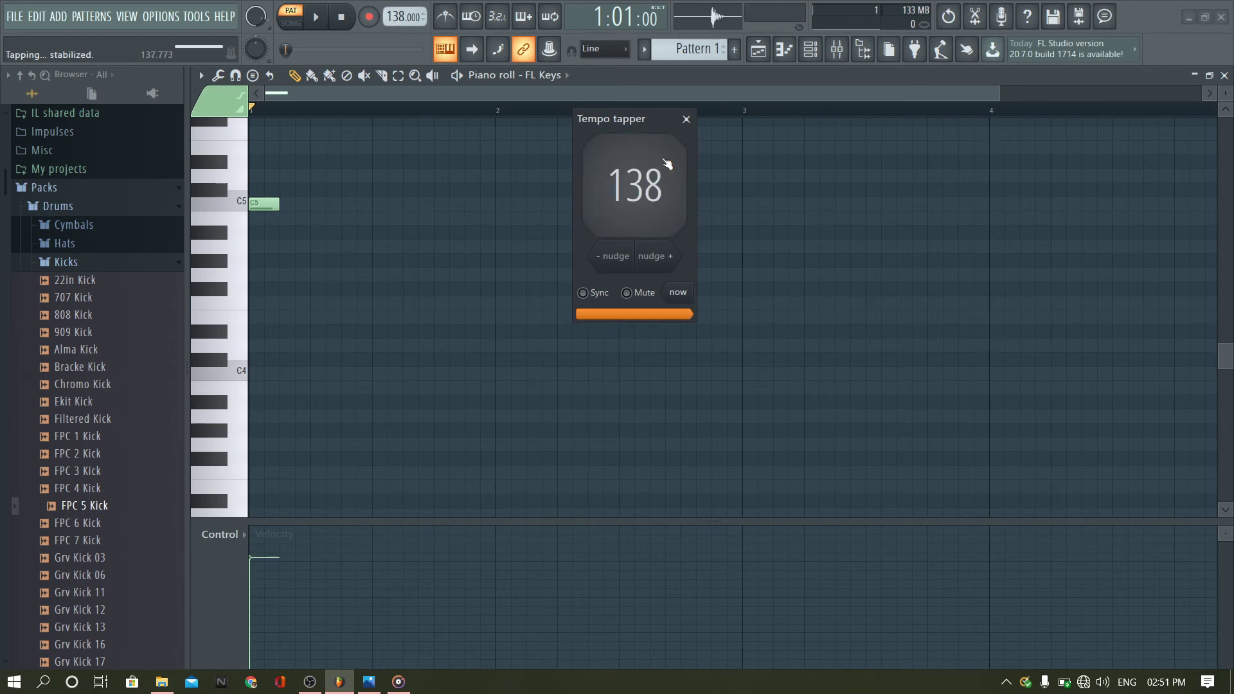
{"action": "left_click", "coordinate": [686, 119]}
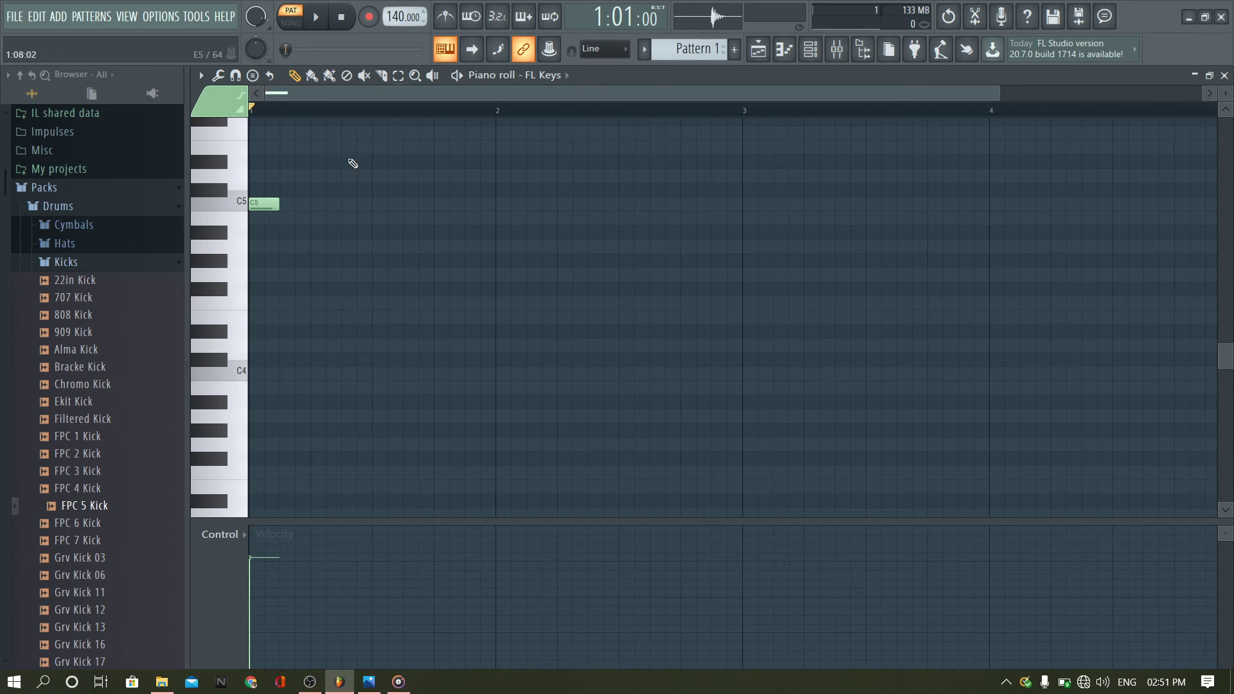
- Add C5 notes on beats 2, 3 and 4 of bar 1 in the piano roll
{"action": "left_click", "coordinate": [315, 205]}
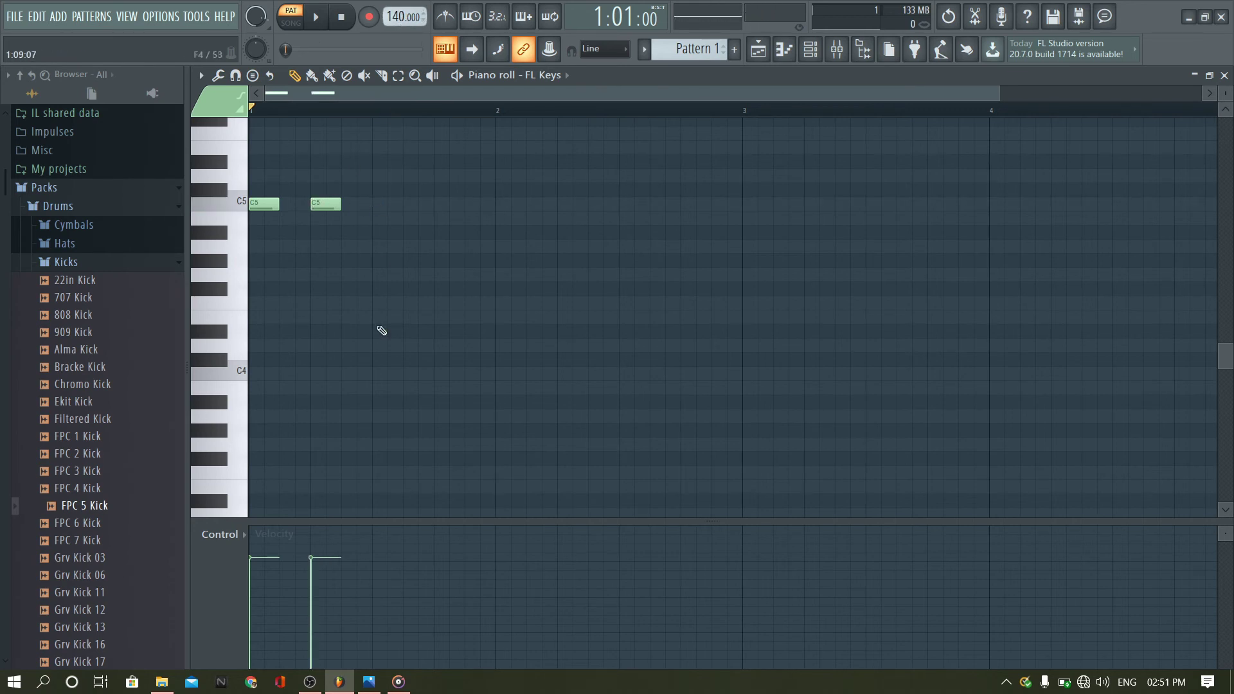
{"action": "left_click", "coordinate": [398, 682]}
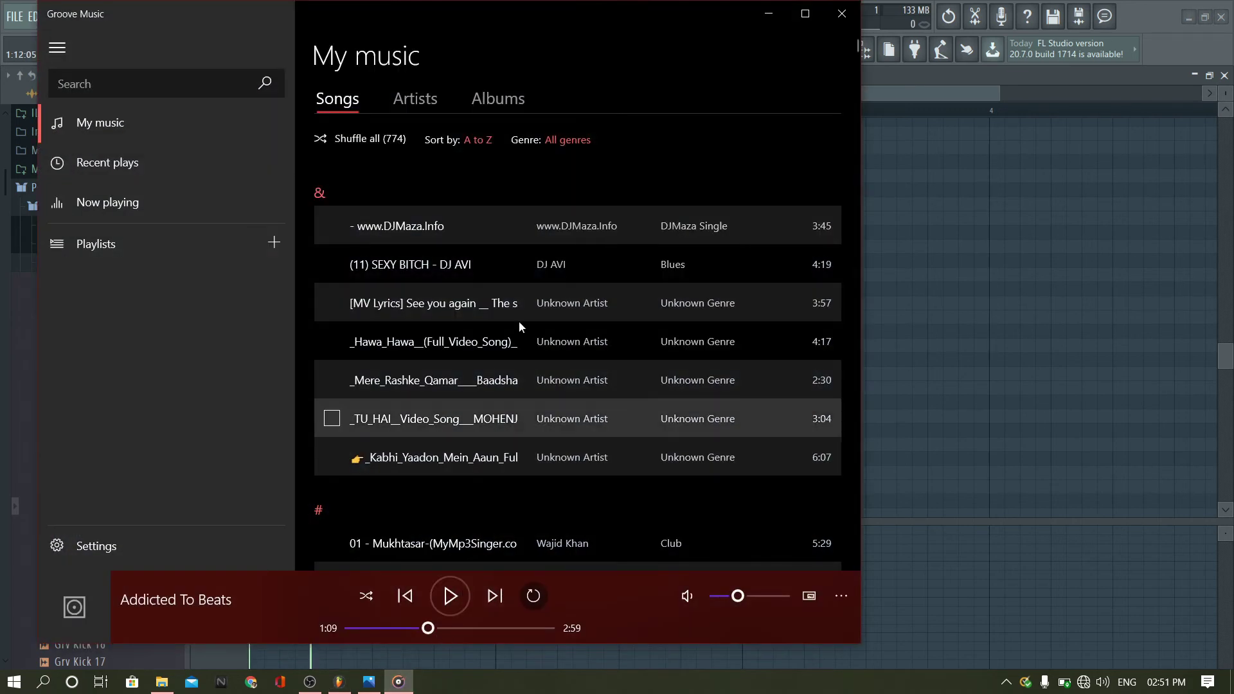
{"action": "left_click", "coordinate": [784, 11]}
{"action": "left_click", "coordinate": [405, 204]}
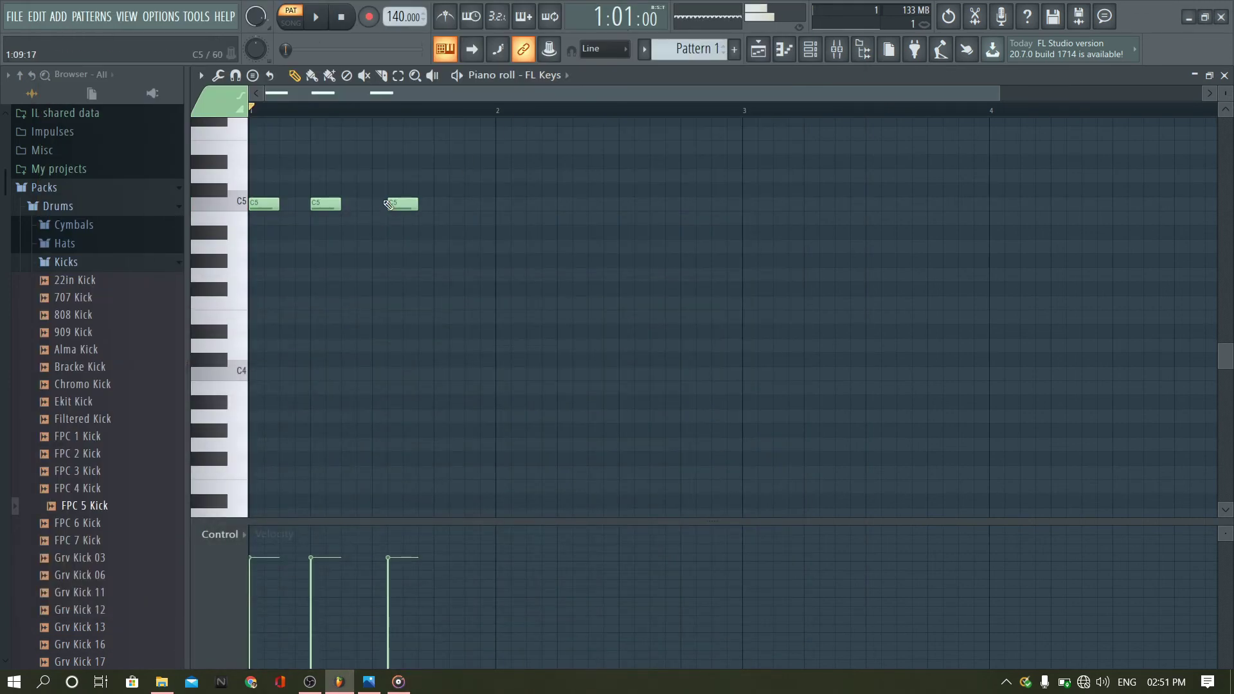
{"action": "left_click_drag", "start_coordinate": [408, 206], "coordinate": [393, 207]}
{"action": "left_click", "coordinate": [443, 204]}
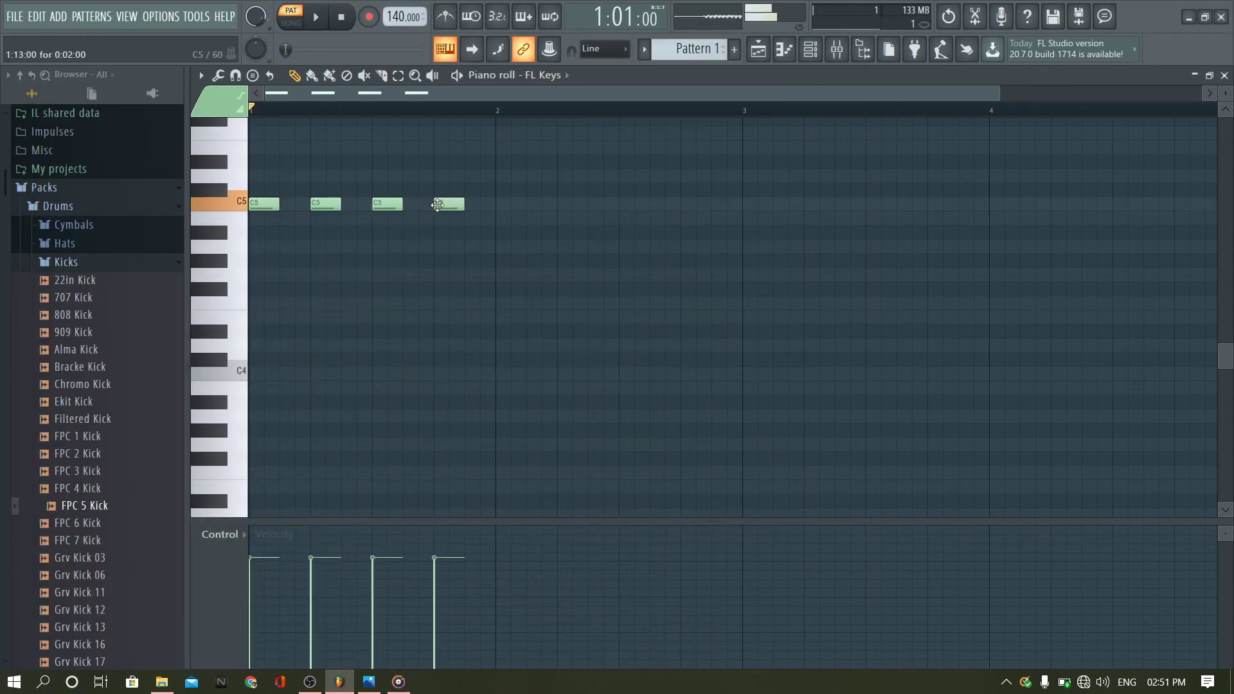
- Resume Addicted To Beats in Groove Music, minimize the player and play the C5 pattern along with the song
{"action": "left_click", "coordinate": [398, 682]}
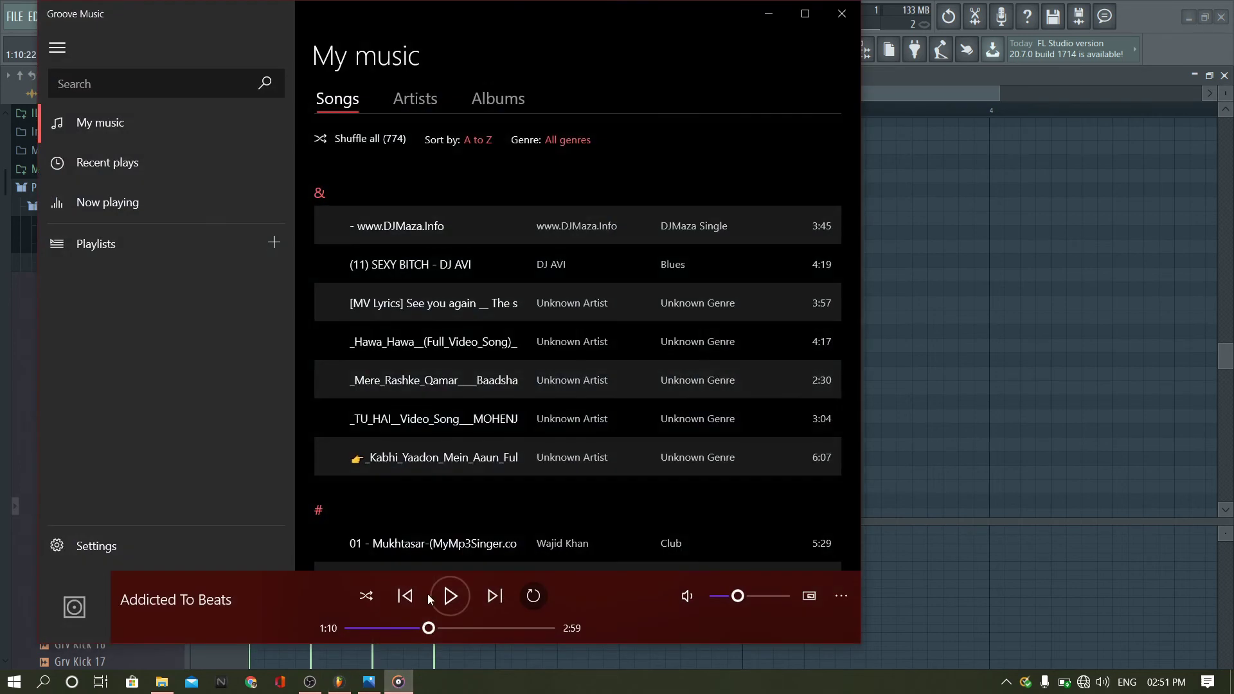
{"action": "left_click", "coordinate": [450, 596]}
{"action": "left_click", "coordinate": [762, 10]}
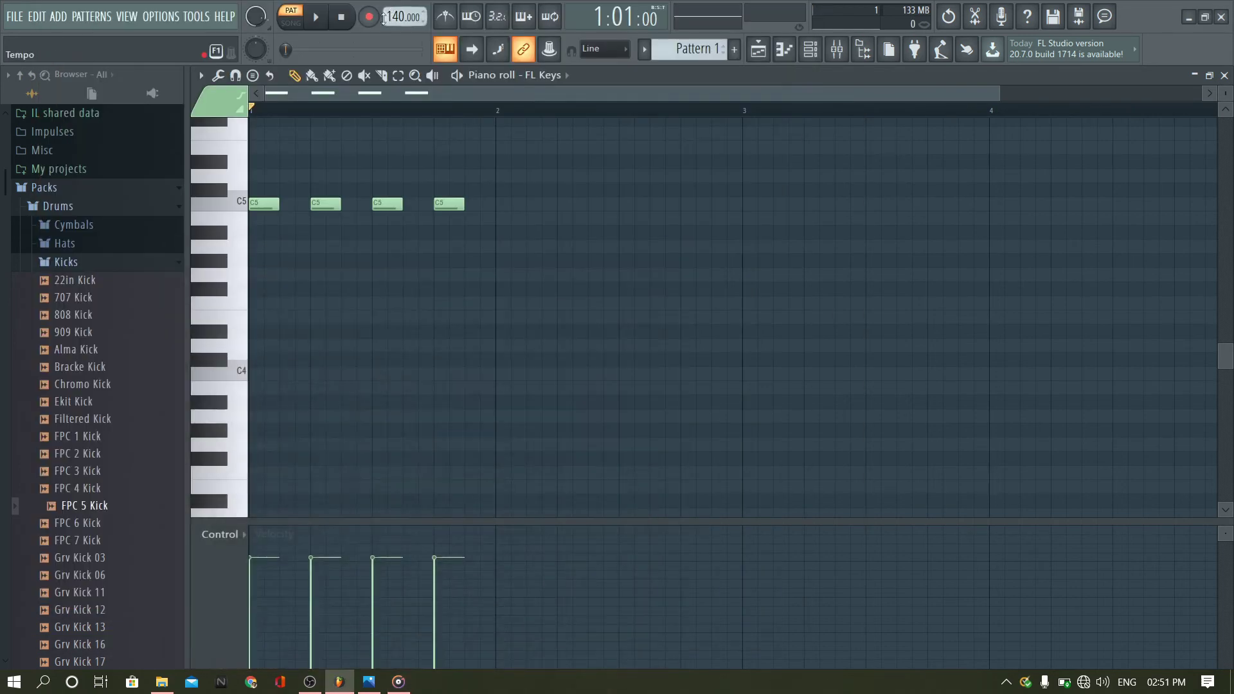
{"action": "left_click", "coordinate": [317, 19]}
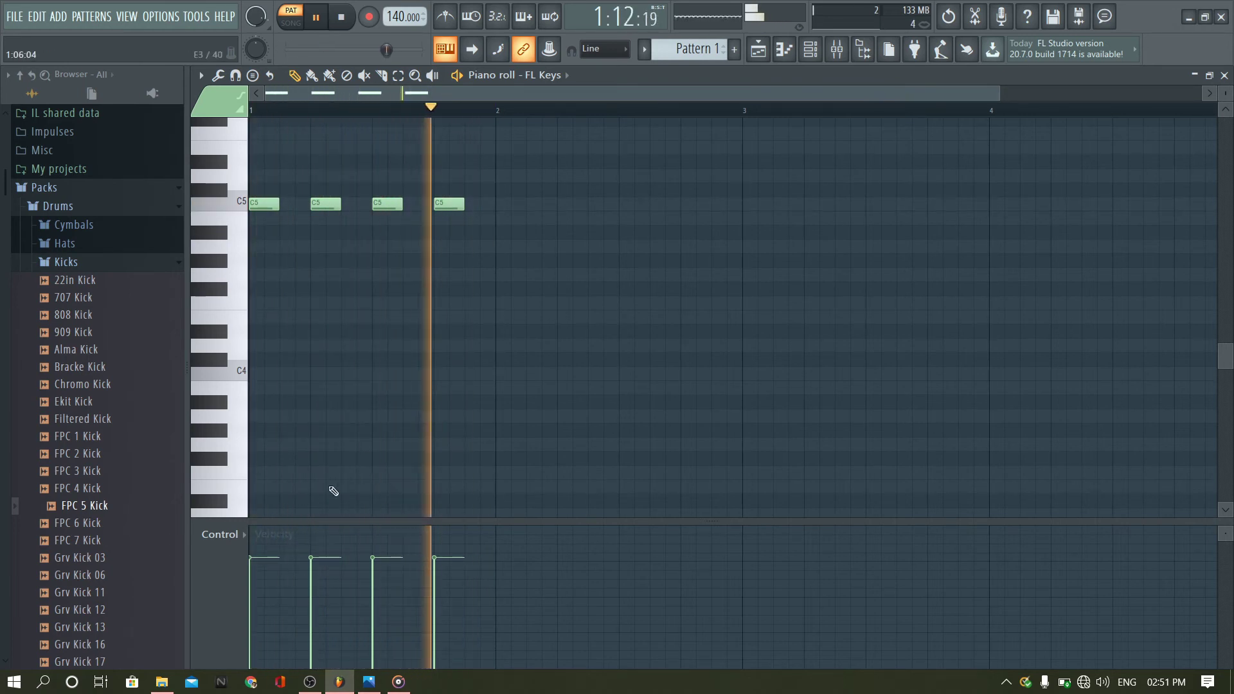
- Restart the pattern from the beginning in time with the song and select all four C5 notes
{"action": "mouse_move", "coordinate": [395, 687]}
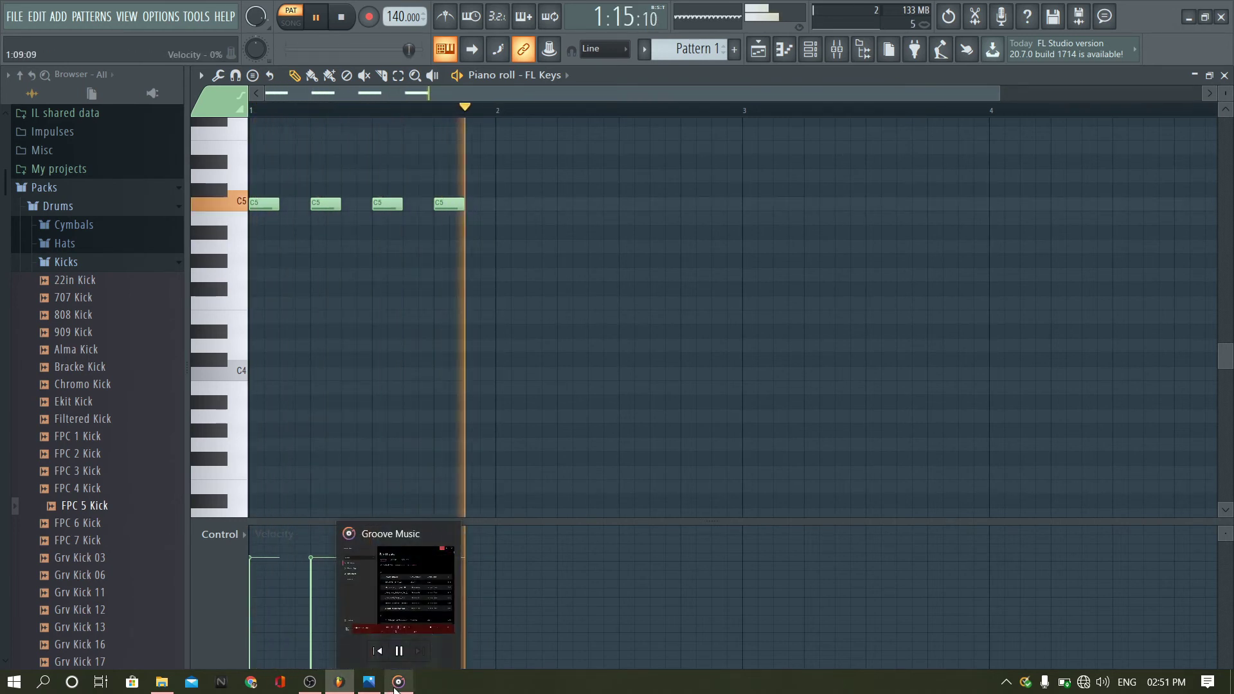
{"action": "key", "text": "space"}
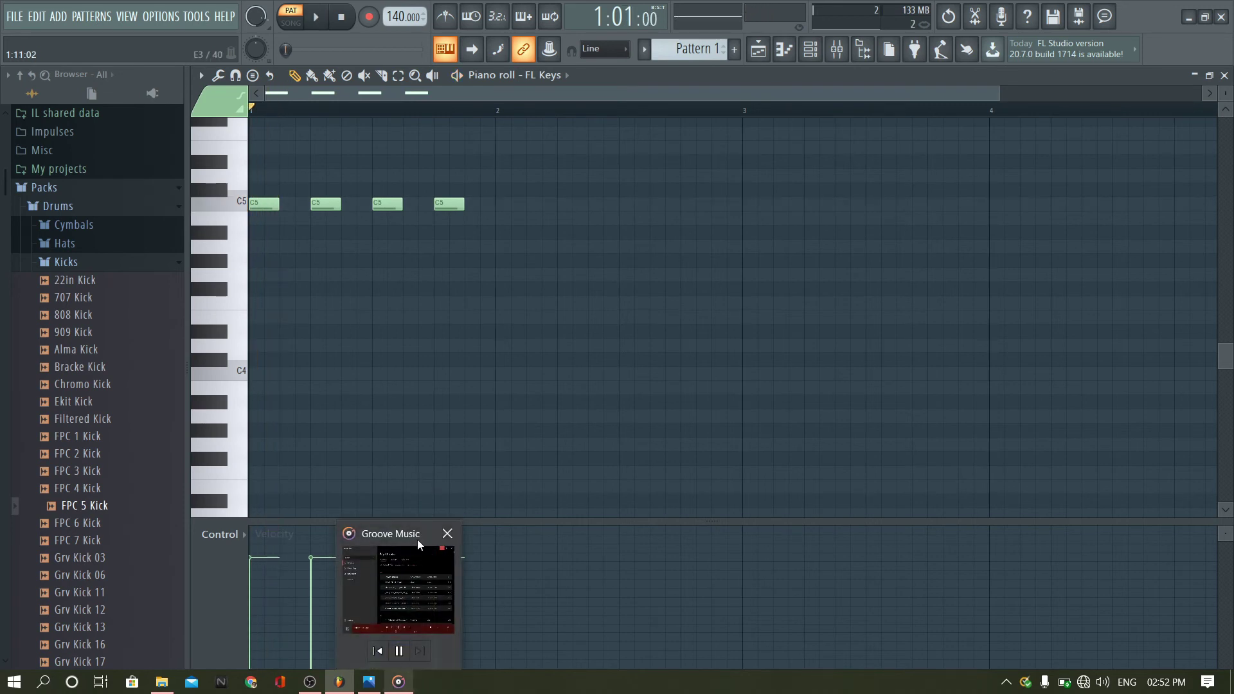
{"action": "key", "text": "space"}
{"action": "left_click_drag", "start_coordinate": [520, 180], "coordinate": [262, 257]}
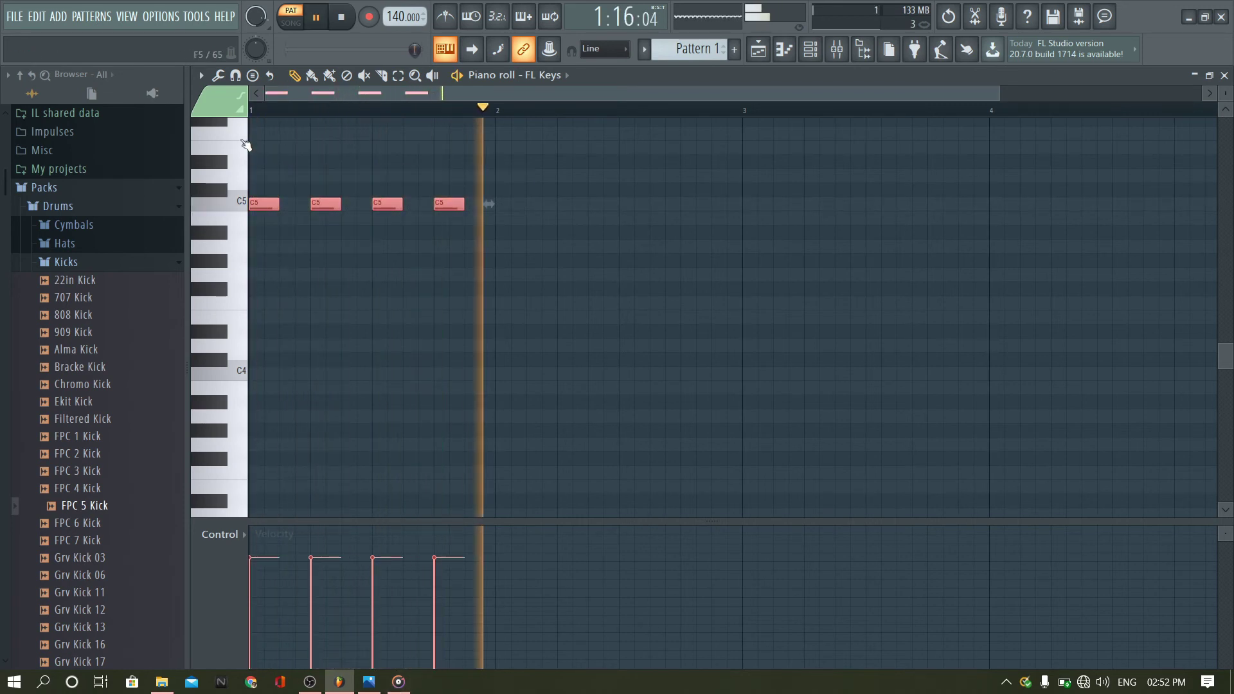
{"action": "left_click_drag", "start_coordinate": [264, 199], "coordinate": [247, 319]}
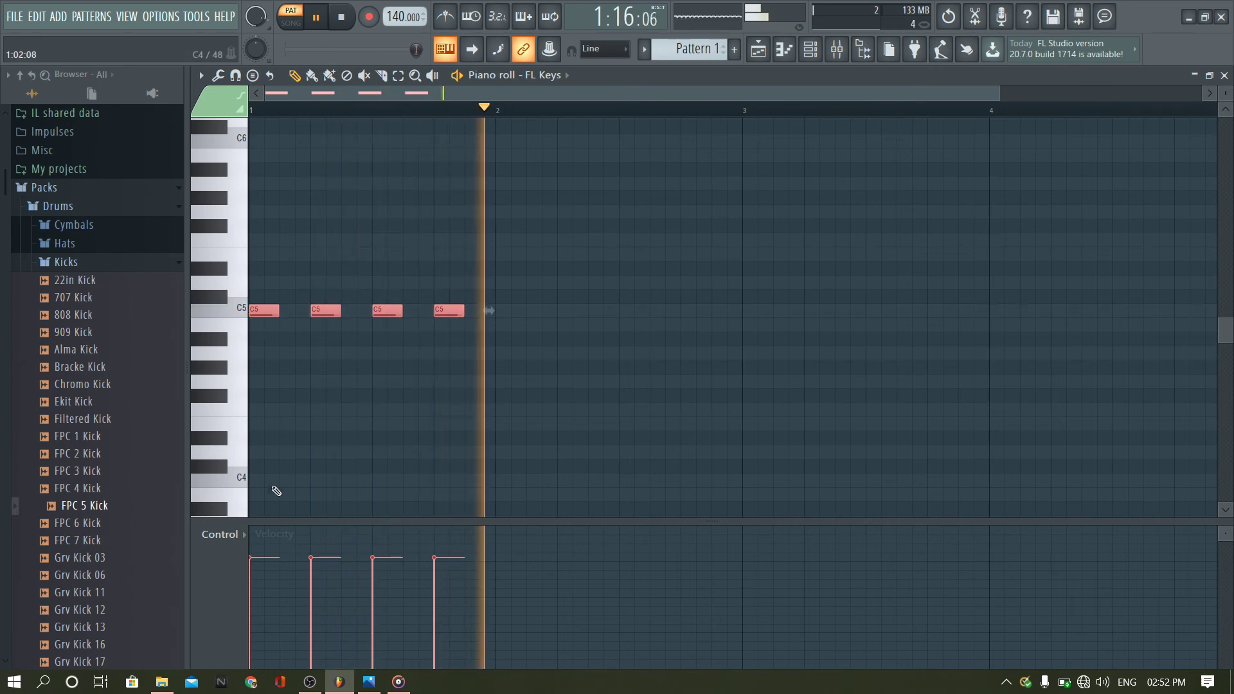
- Stop the pattern, pause Addicted To Beats in Groove Music and minimize the player
{"action": "key", "text": "space"}
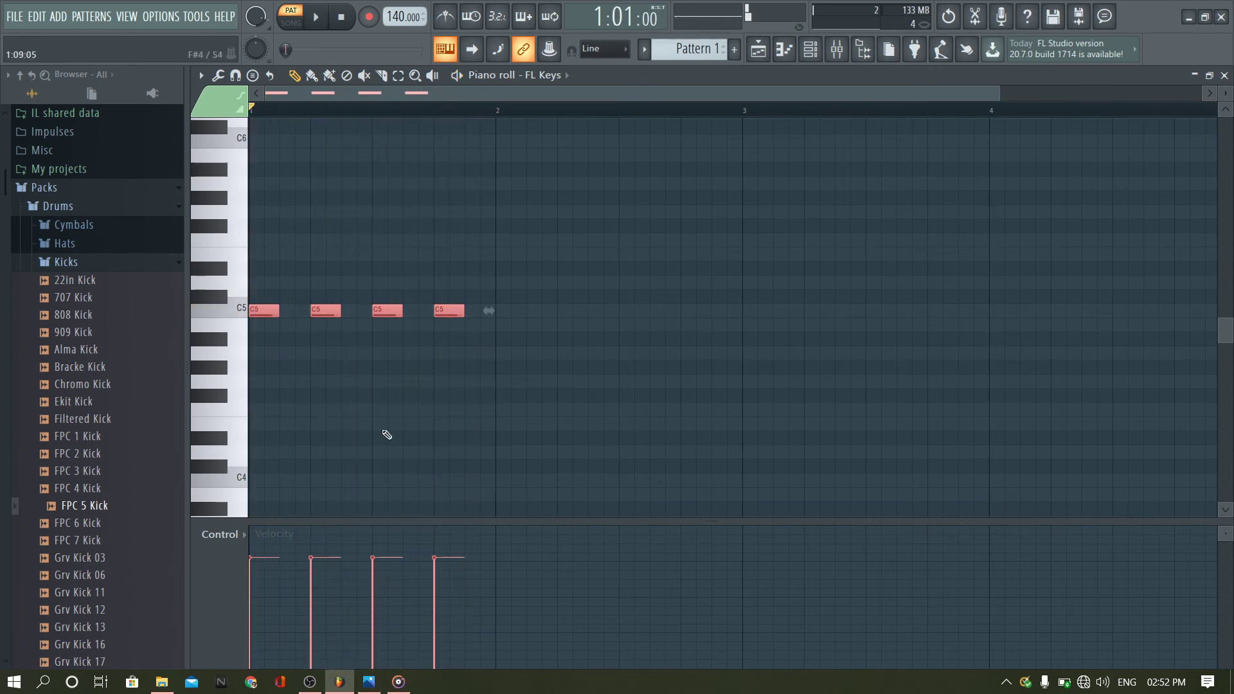
{"action": "left_click", "coordinate": [398, 681]}
{"action": "left_click", "coordinate": [464, 603]}
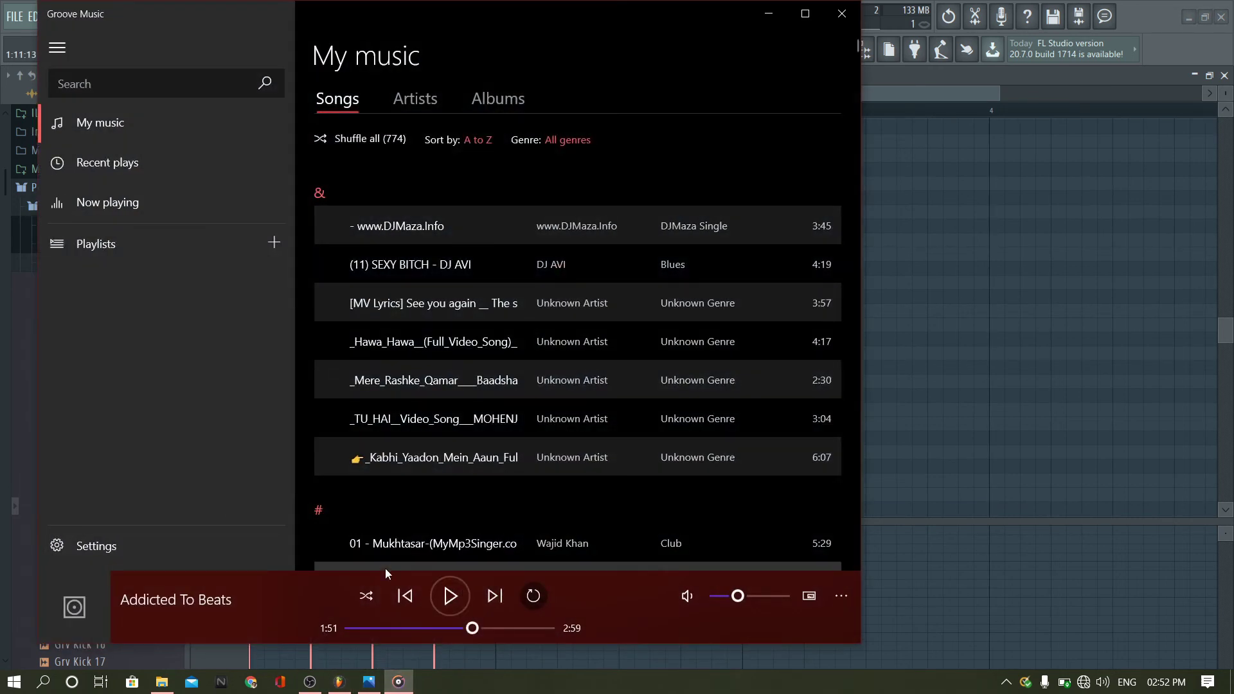
{"action": "left_click", "coordinate": [769, 14]}
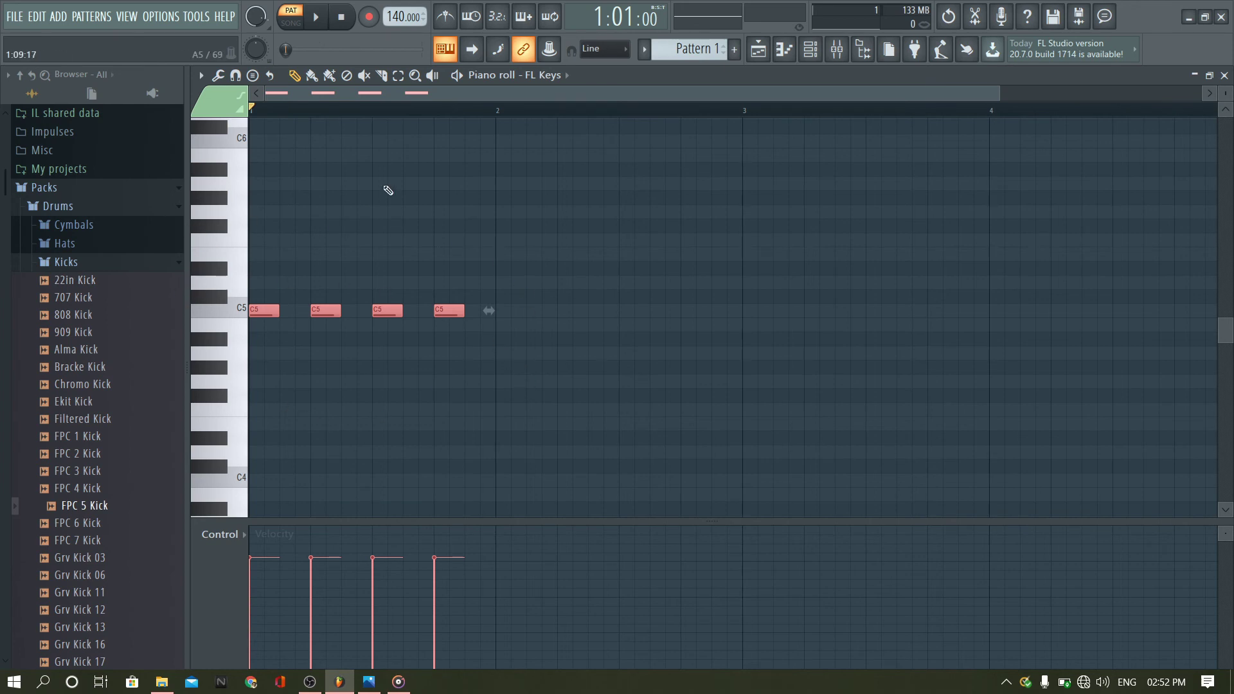
- Delete the four C5 notes from bar 1 and close the piano roll
{"action": "right_click", "coordinate": [454, 312]}
{"action": "right_click", "coordinate": [385, 311]}
{"action": "right_click", "coordinate": [325, 310]}
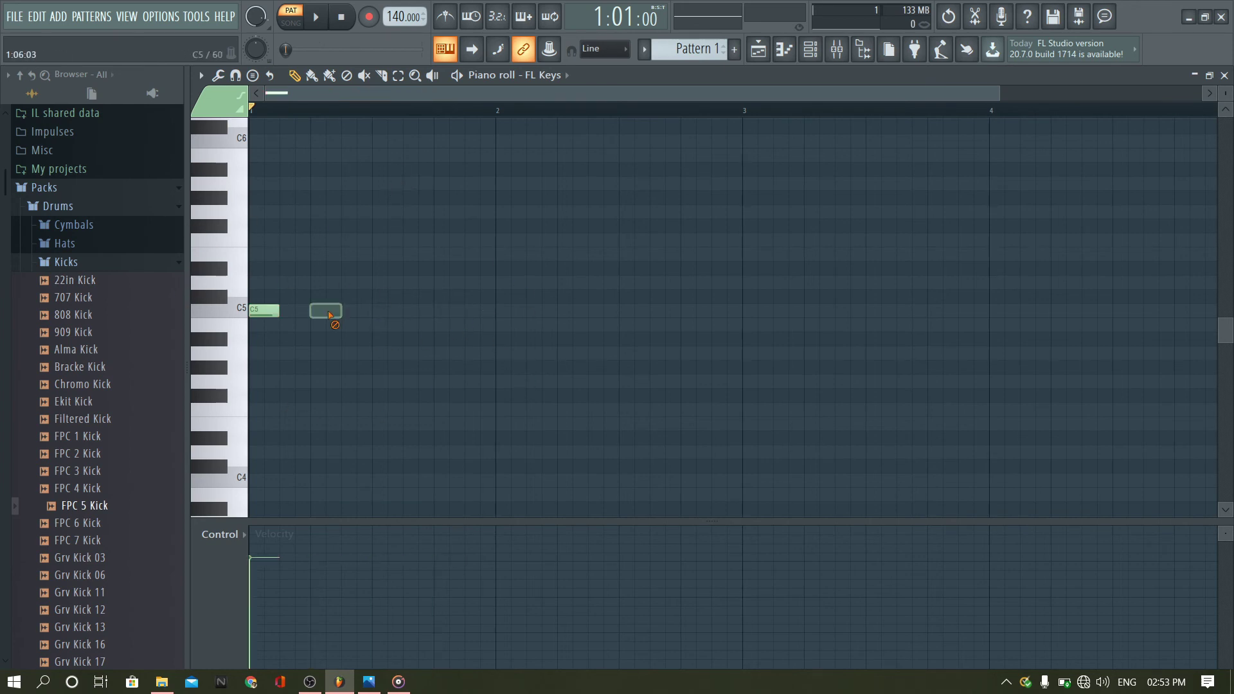
{"action": "right_click", "coordinate": [260, 311]}
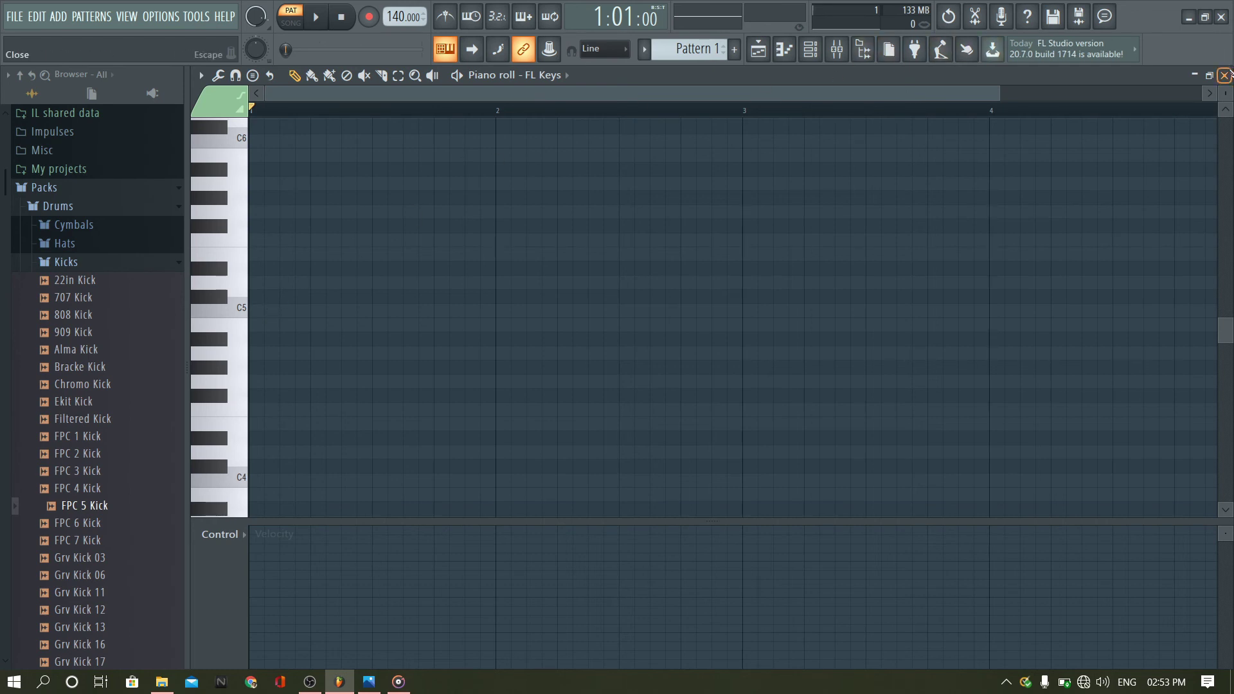
{"action": "left_click", "coordinate": [1224, 76]}
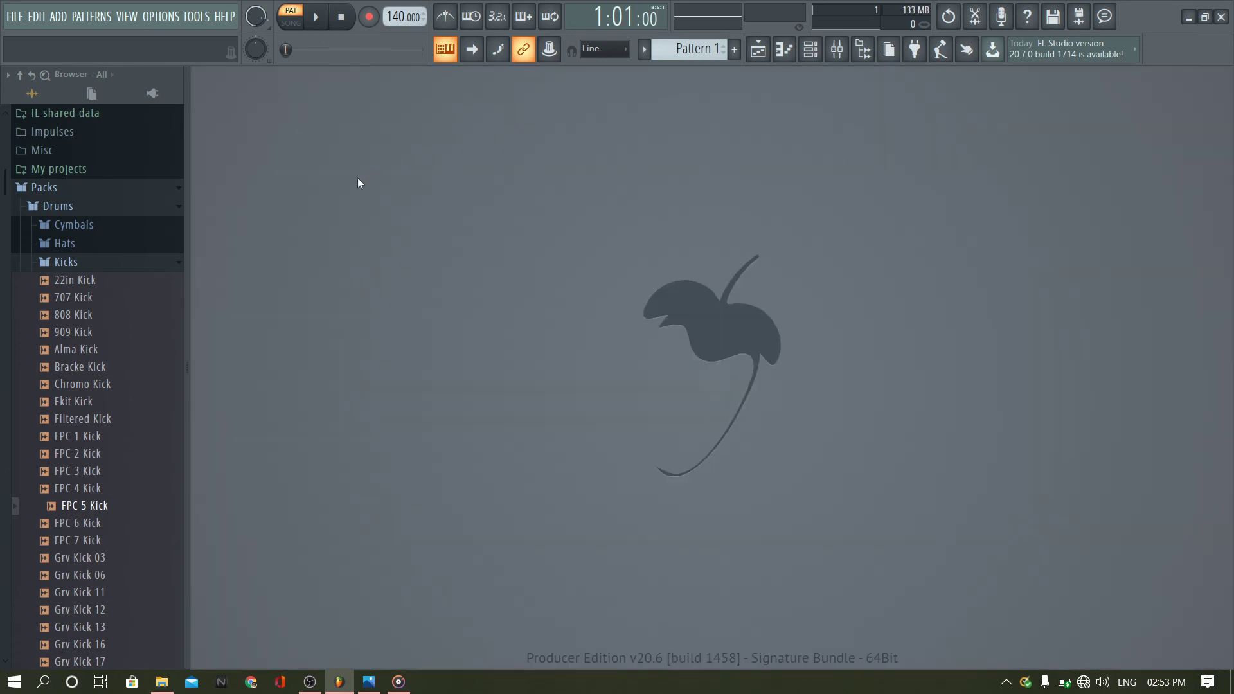